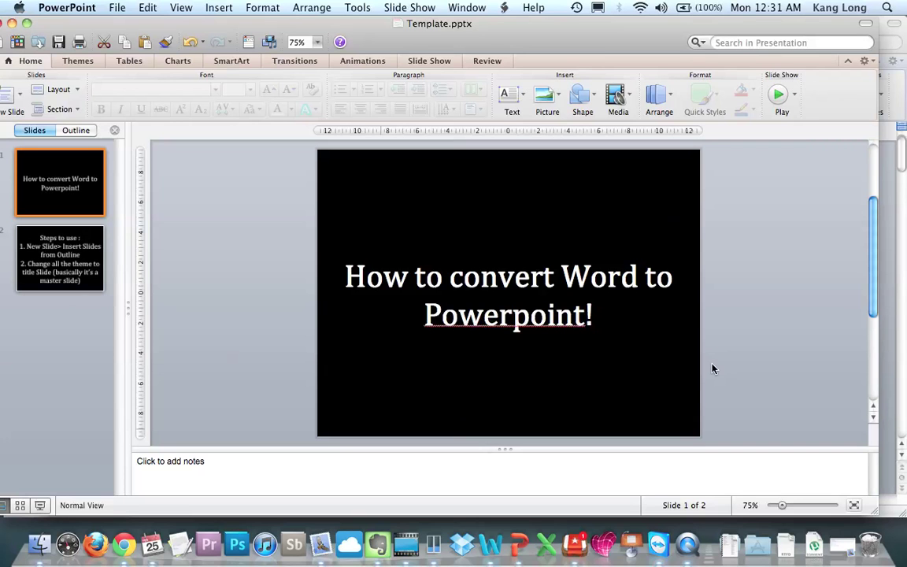
- Go to the slide listing the conversion steps and view the new-slide options, including inserting slides from an outline
left_click(334, 271)
left_click(264, 85)
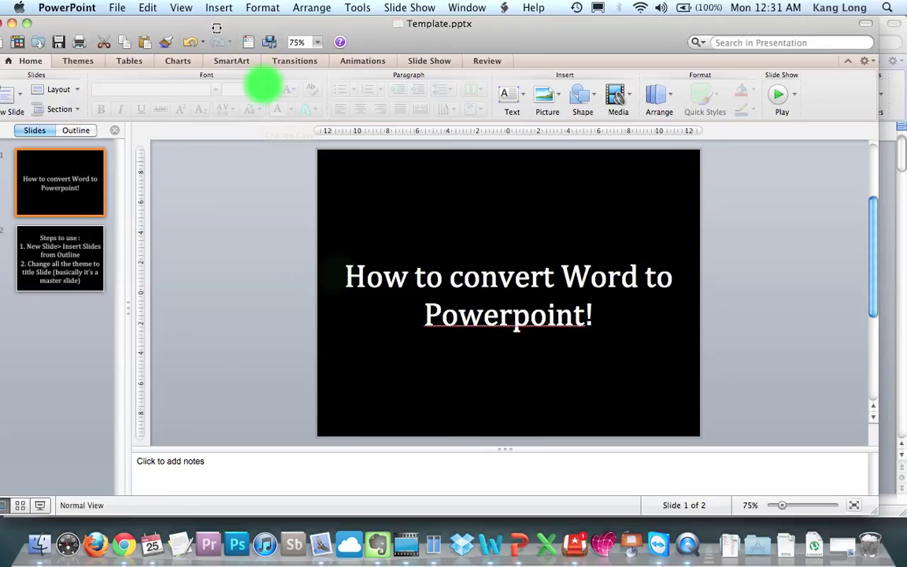
left_click_drag(217, 29, 245, 28)
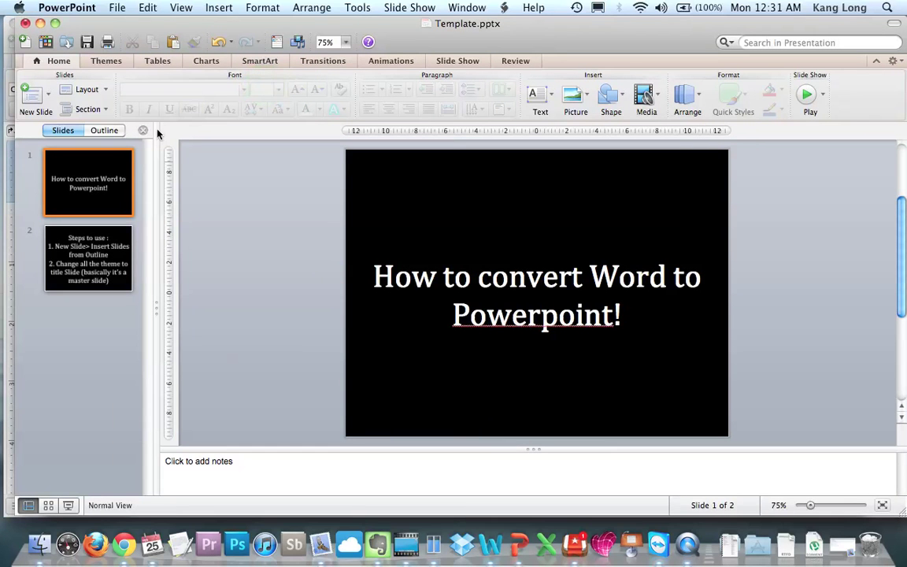
left_click(134, 150)
key("Down")
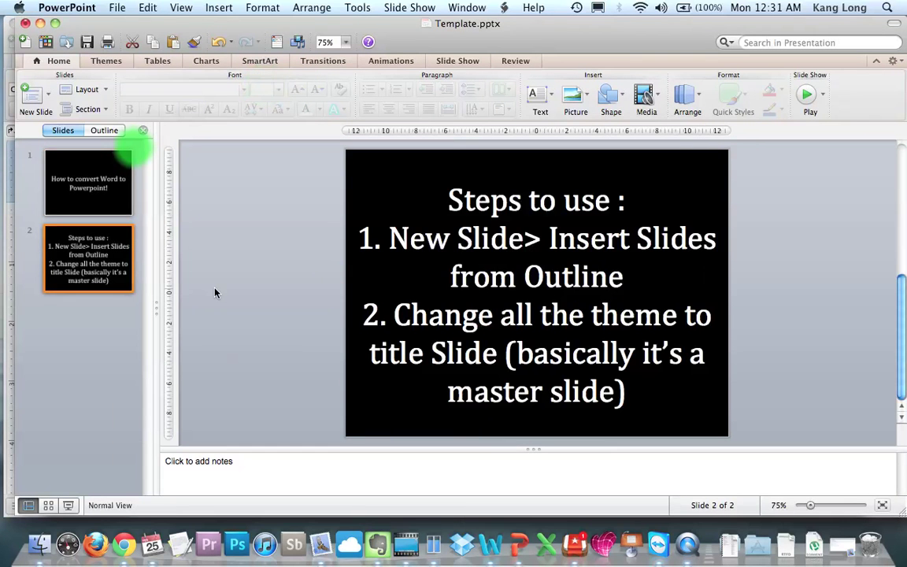
left_click(36, 95)
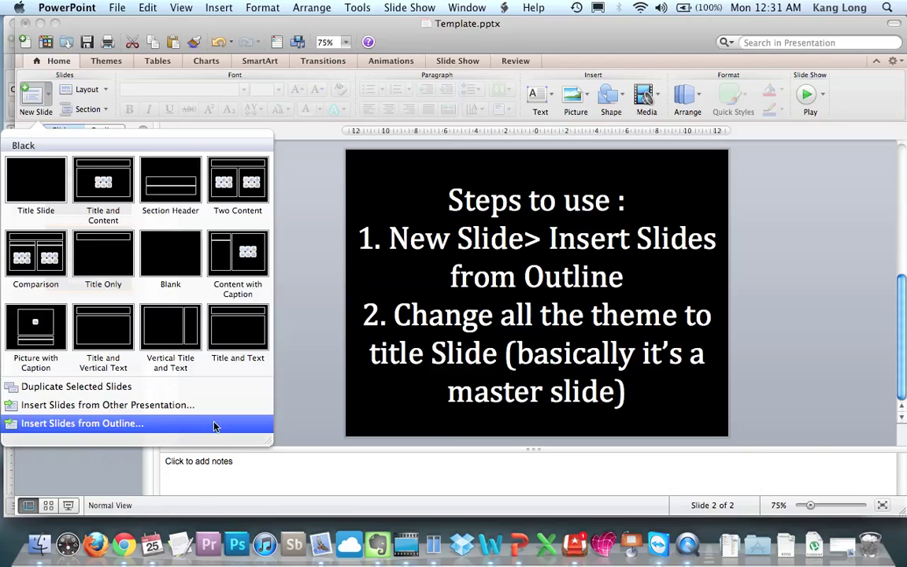
left_click(308, 401)
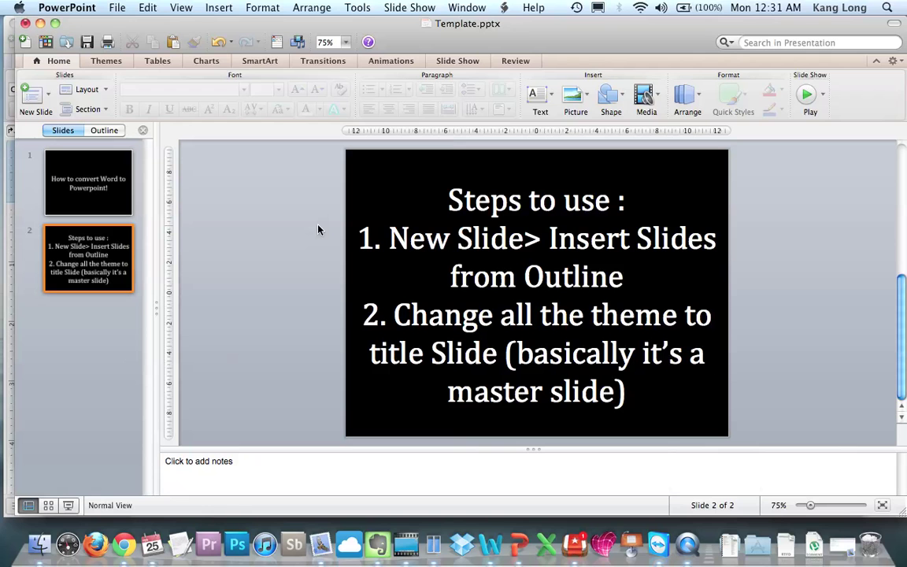
- Create a new blank presentation and open its slide master for editing
left_click(117, 8)
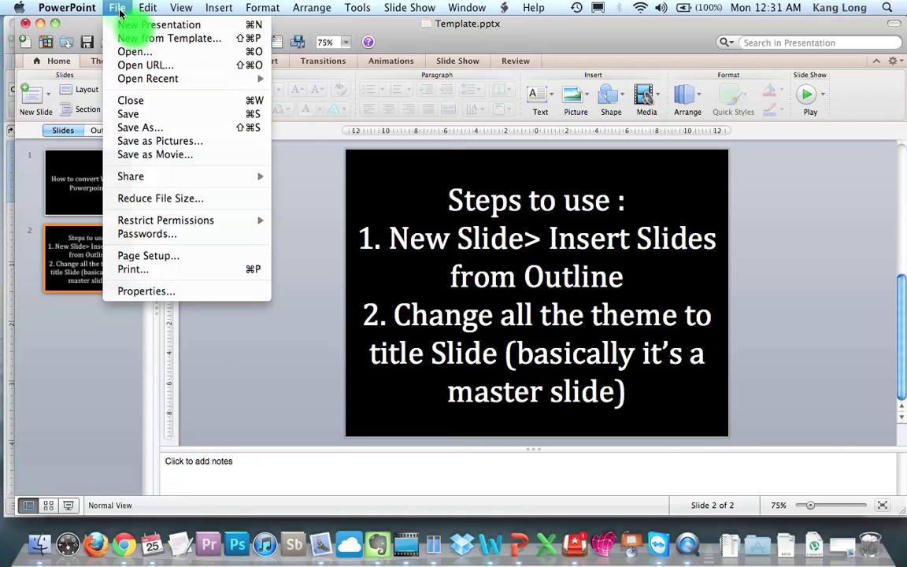
left_click(130, 25)
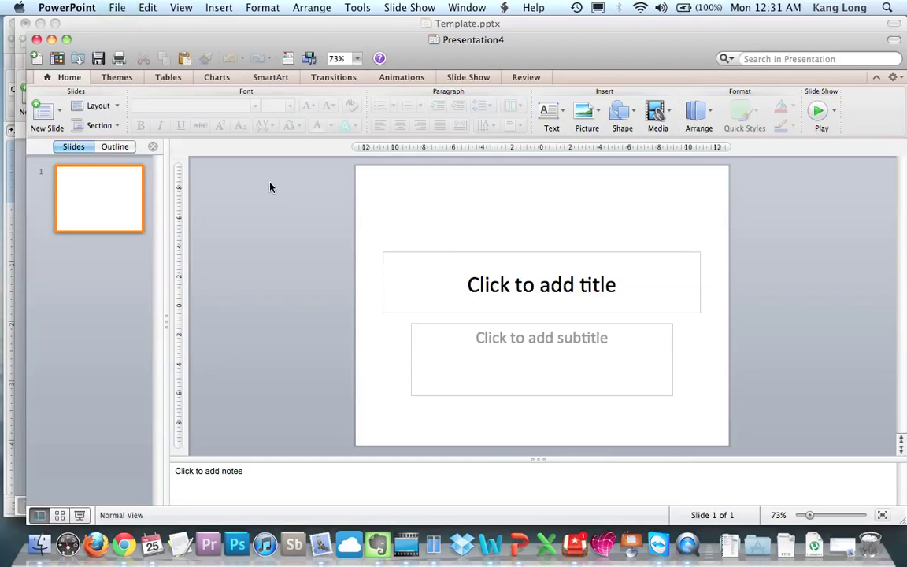
left_click(271, 187)
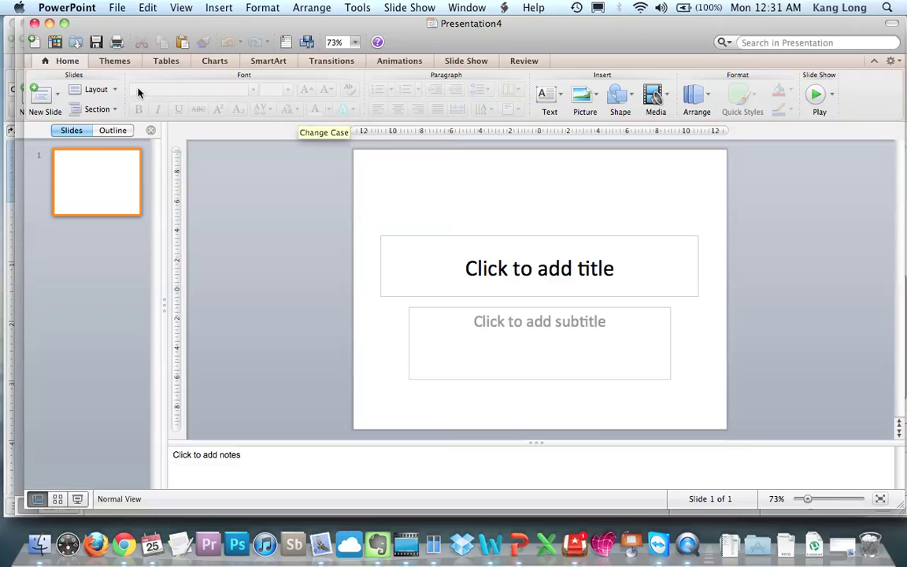
left_click(115, 61)
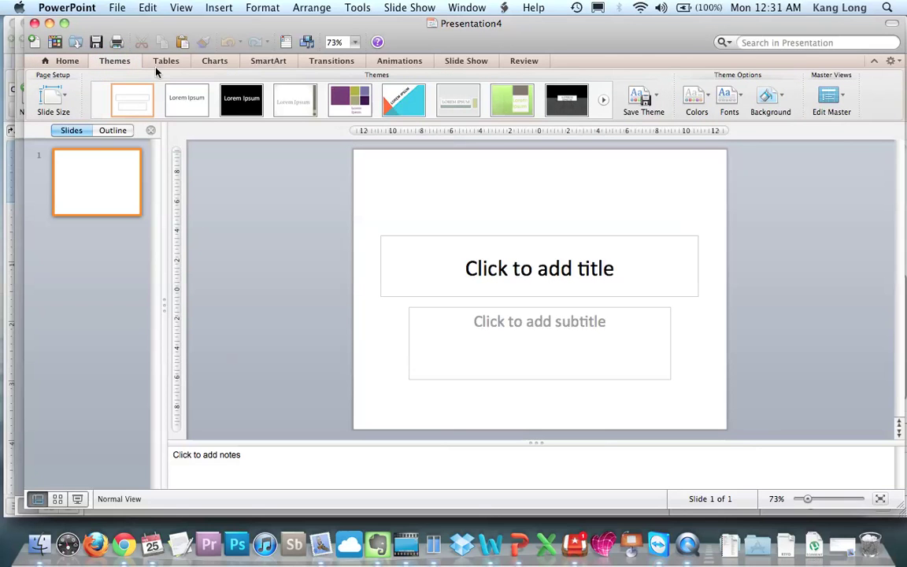
left_click(835, 107)
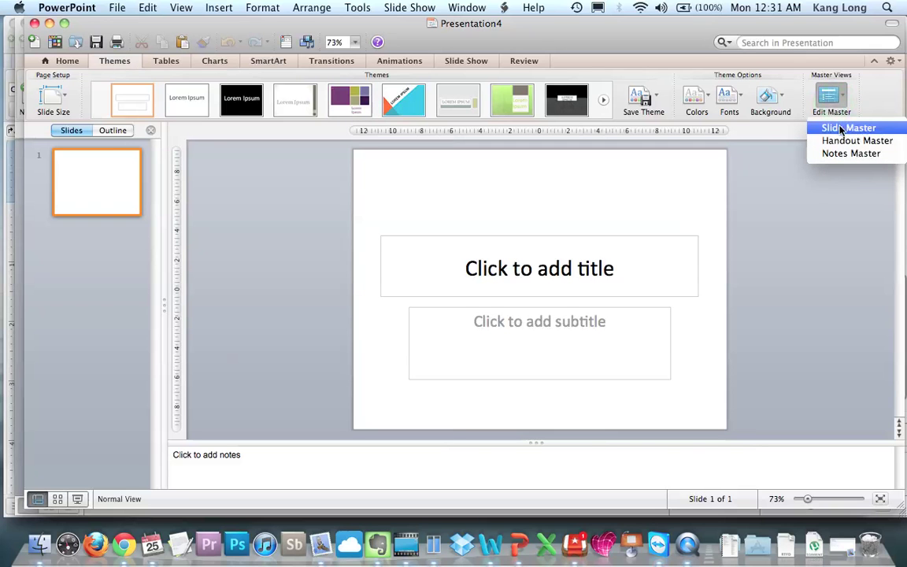
left_click(841, 129)
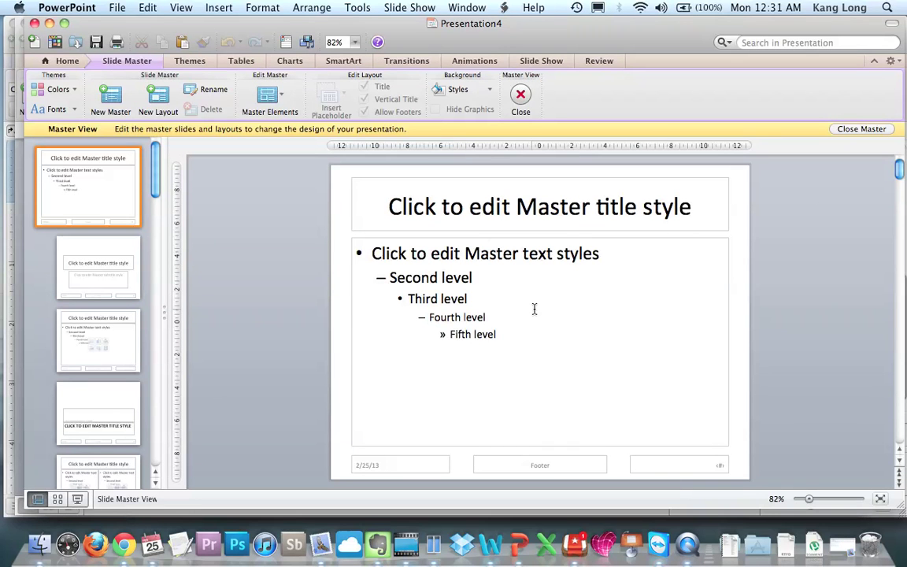
- Delete the date, footer, slide number and subtitle placeholders from the Title Slide layout
left_click(109, 279)
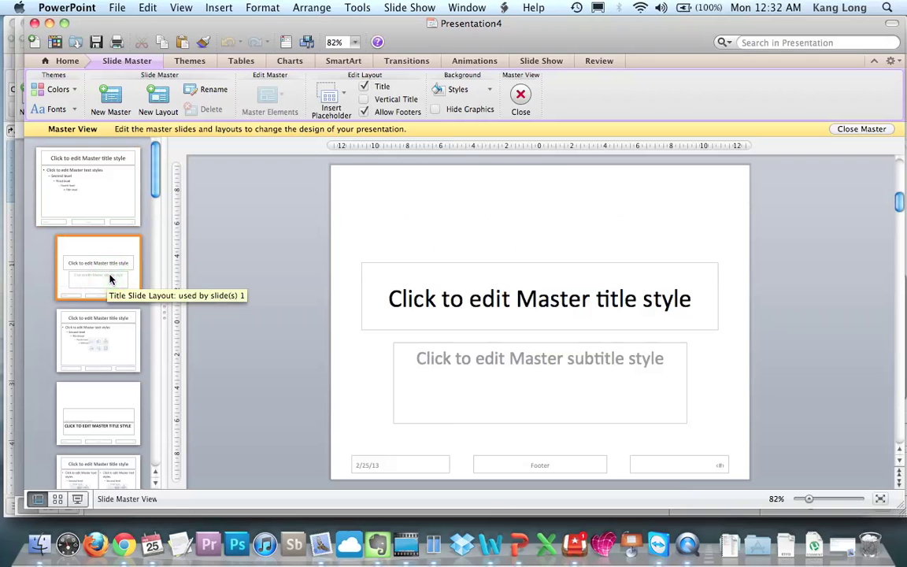
key("super+a")
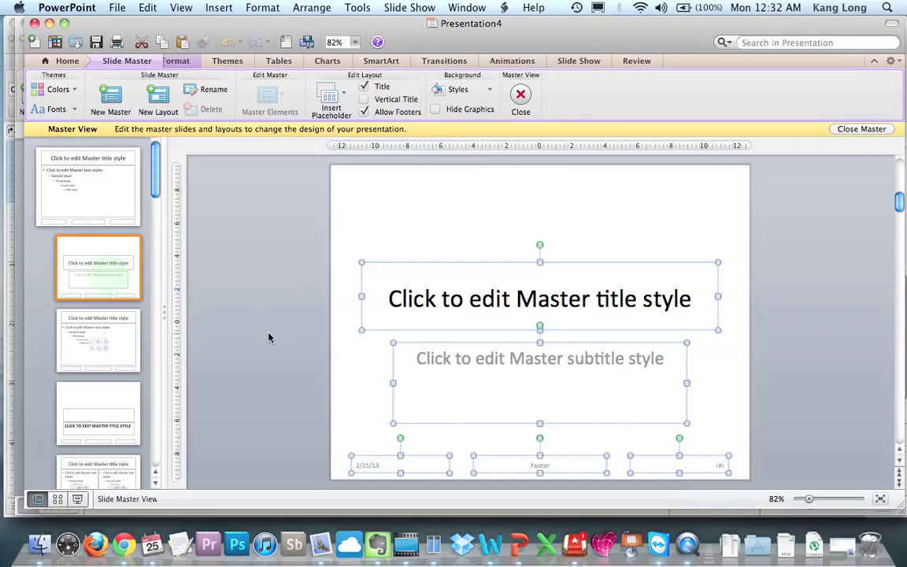
left_click(267, 337)
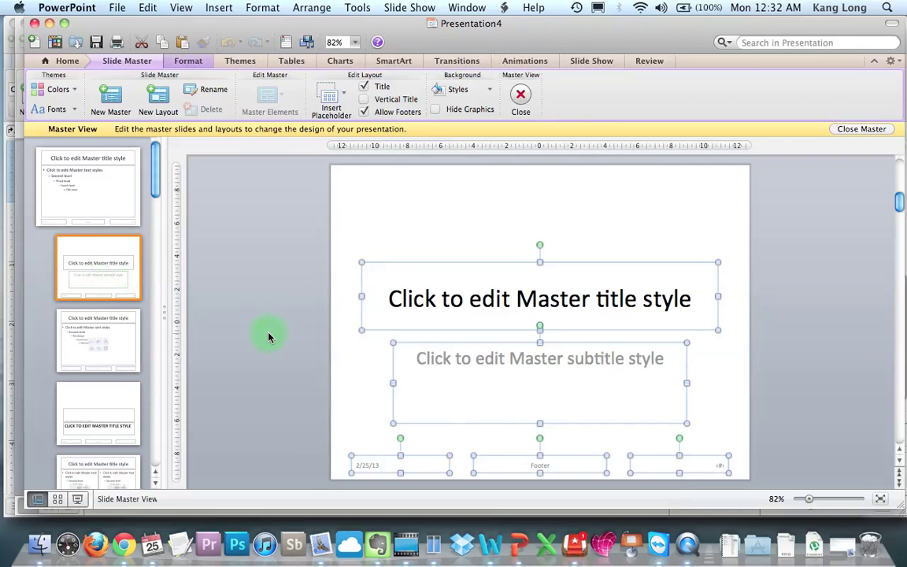
left_click_drag(318, 371, 794, 487)
key("Delete")
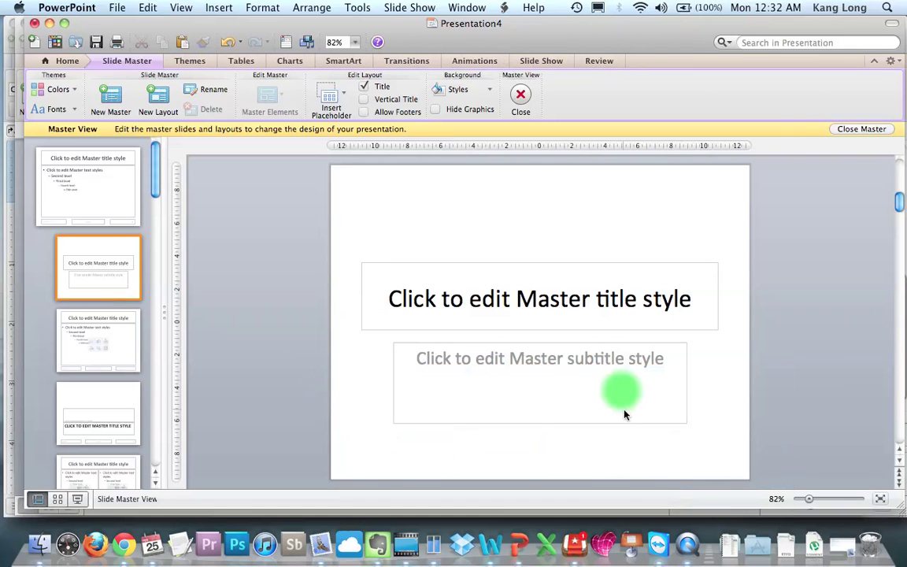
left_click(625, 415)
key("Delete")
- Set the font colour of the Title Slide layout's title text to white
left_click(518, 299)
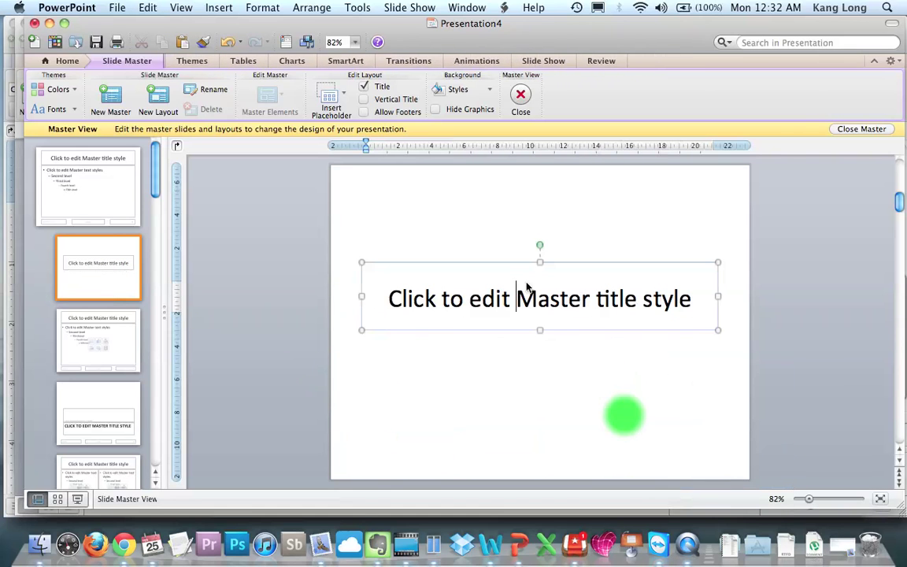
key("super+a")
left_click(69, 63)
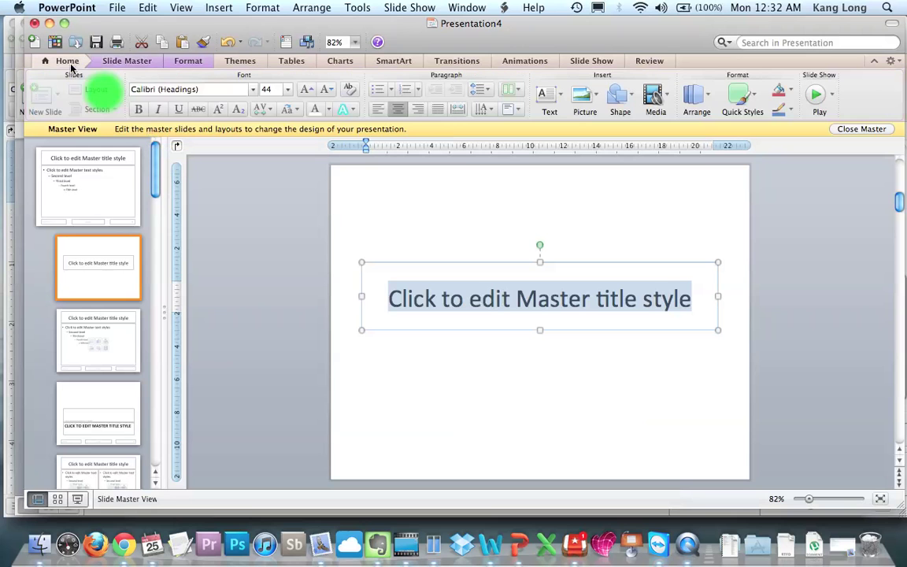
left_click(341, 109)
left_click(392, 200)
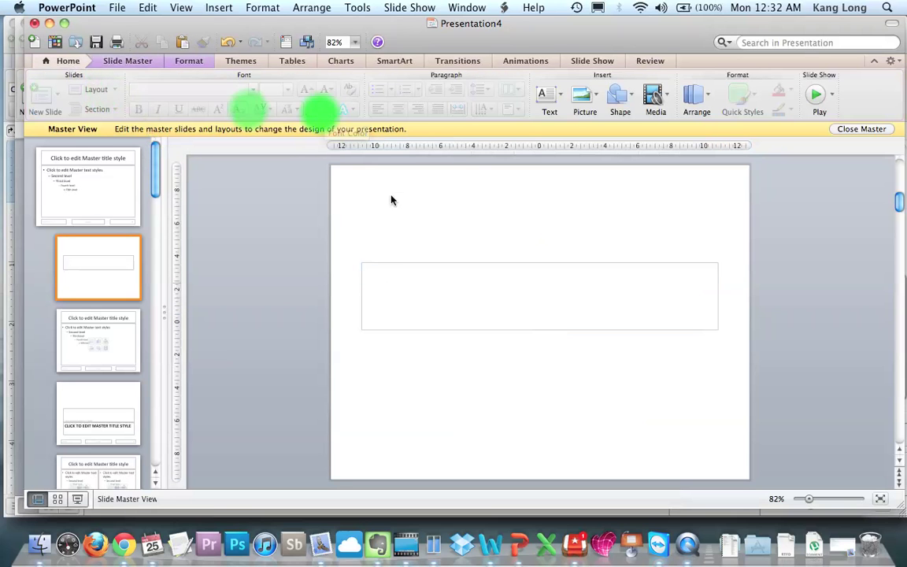
- Apply a solid black background fill to the Title Slide layout
right_click(392, 197)
left_click(457, 312)
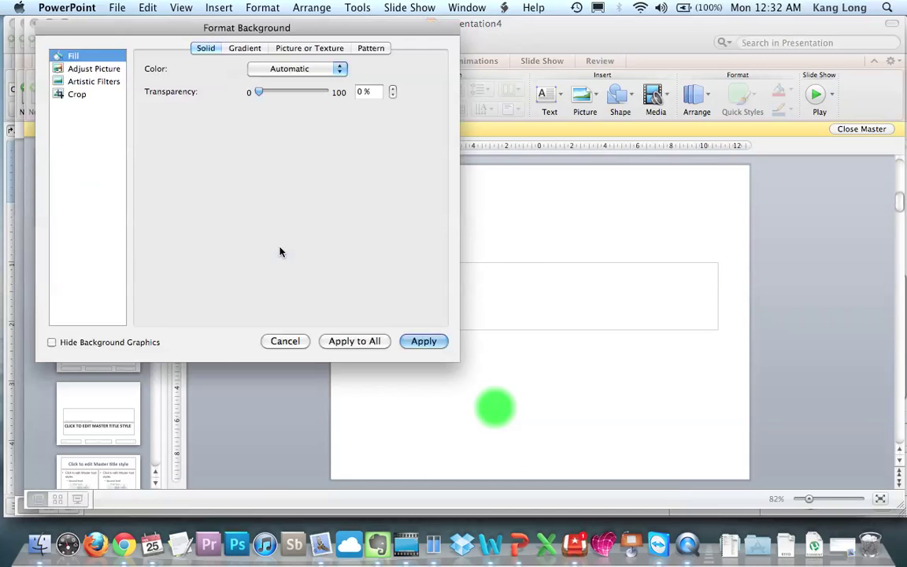
left_click(267, 68)
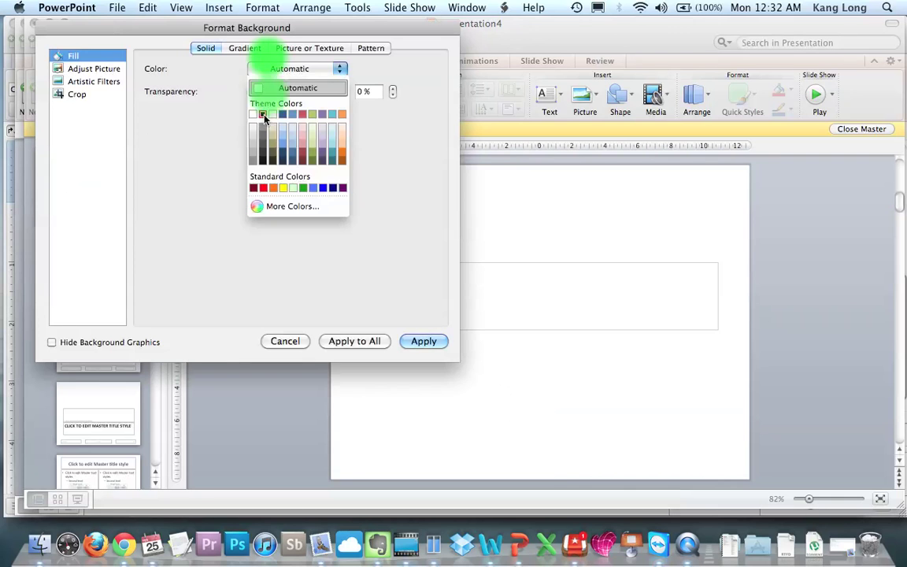
left_click(263, 115)
left_click(409, 341)
- Enlarge the Title Slide layout's title text to font size 80
left_click(529, 313)
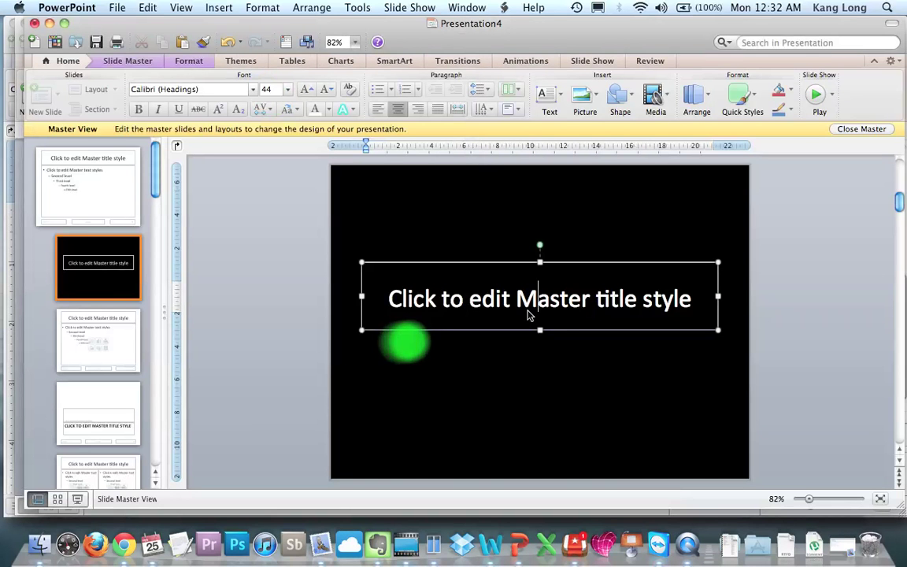
key("super+a")
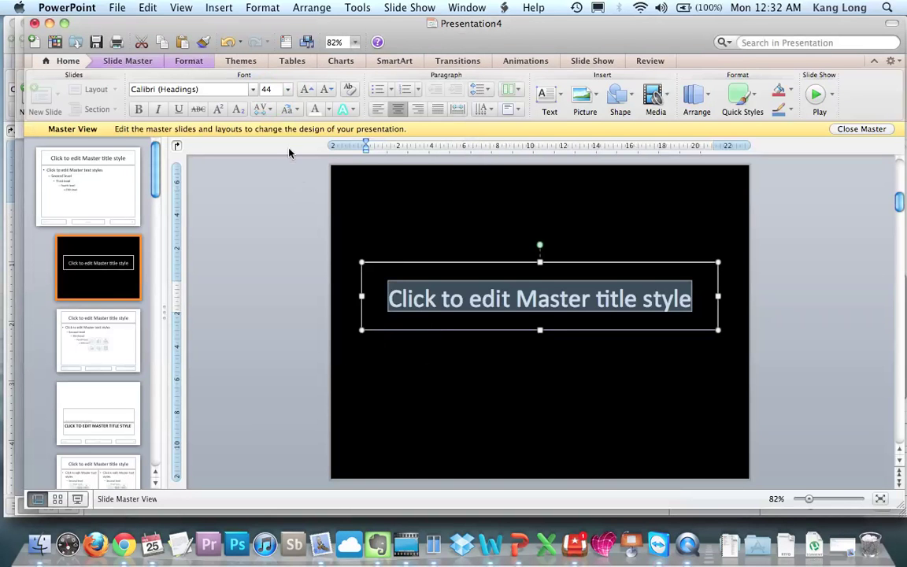
left_click(307, 88)
left_click(307, 89)
left_click(307, 88)
left_click(307, 88)
left_click(307, 88)
left_click(307, 89)
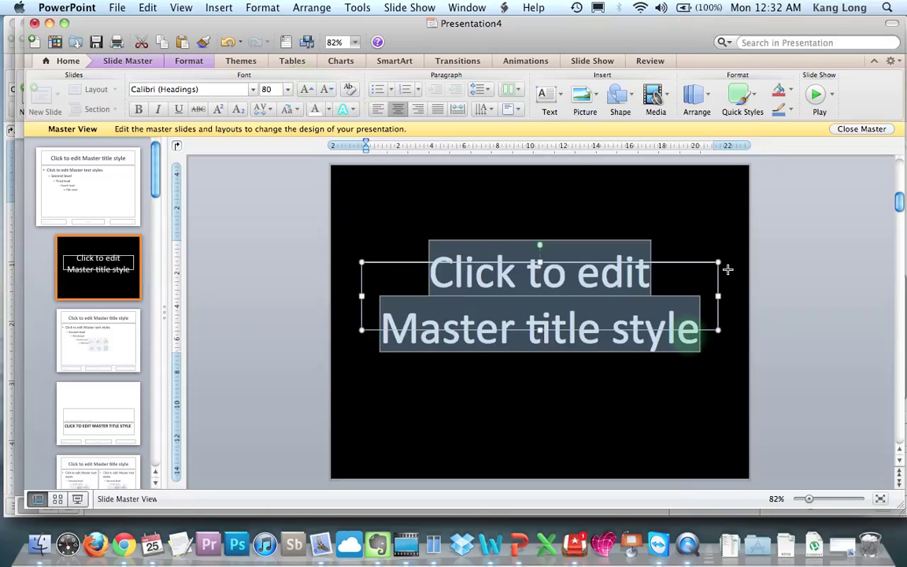
- Resize the title placeholder so it covers the entire Title Slide layout
left_click_drag(719, 264, 749, 165)
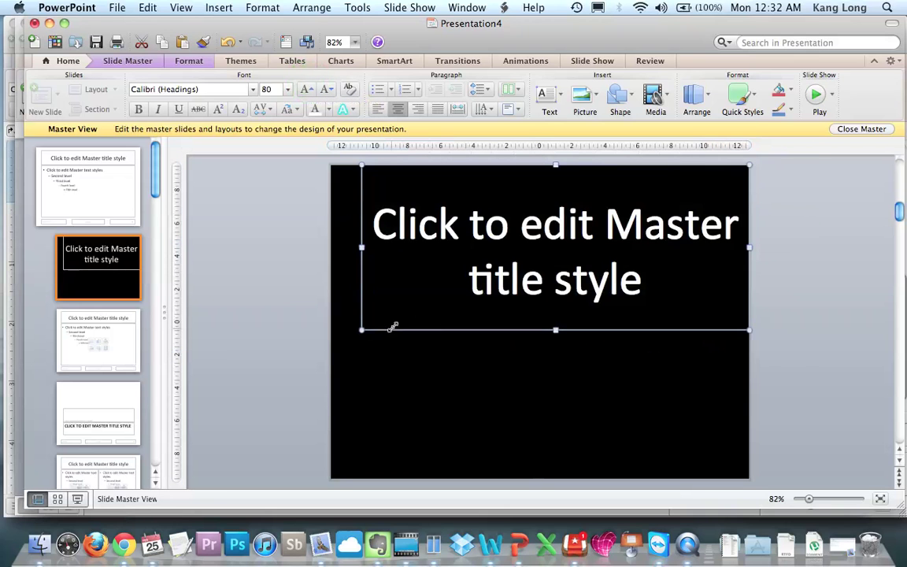
left_click_drag(363, 332, 330, 478)
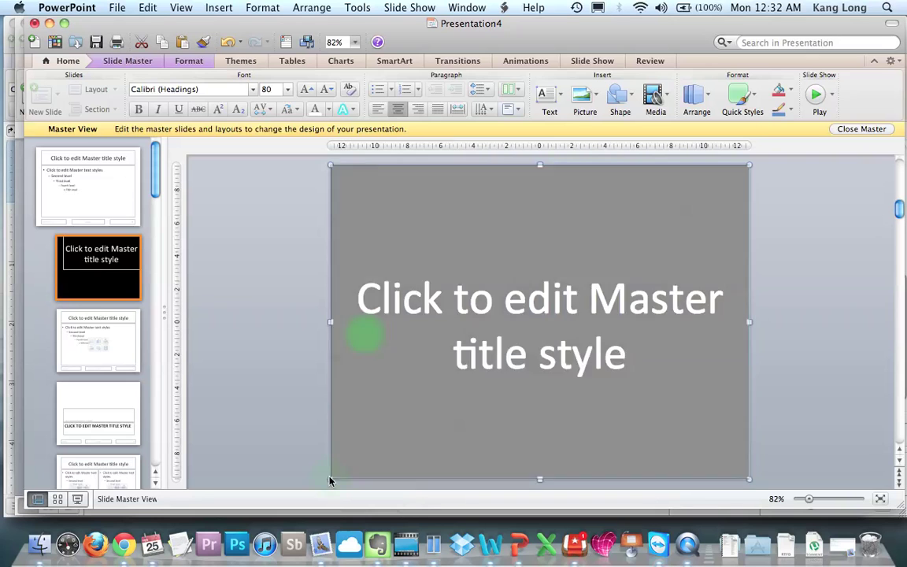
key("Escape")
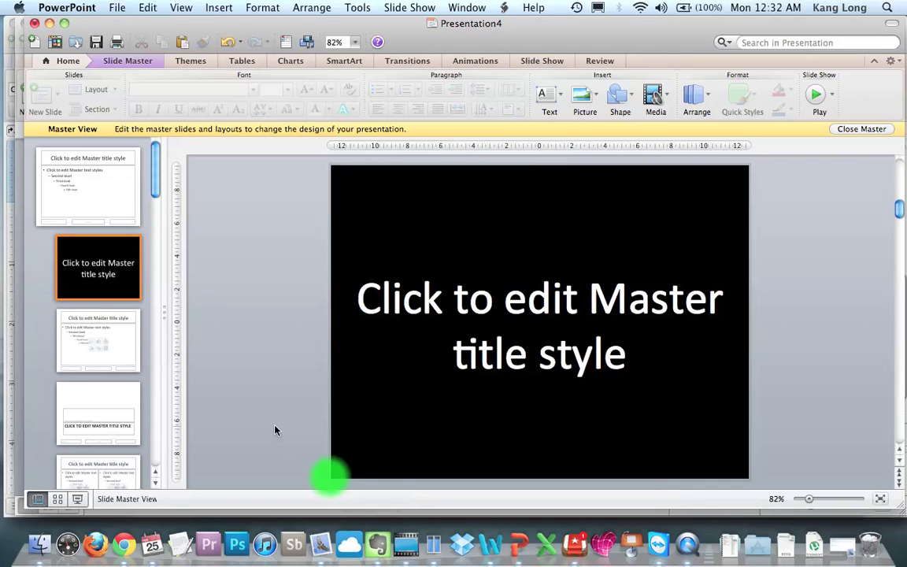
- Close the master view and reapply the Title Slide layout to the first slide
left_click(858, 129)
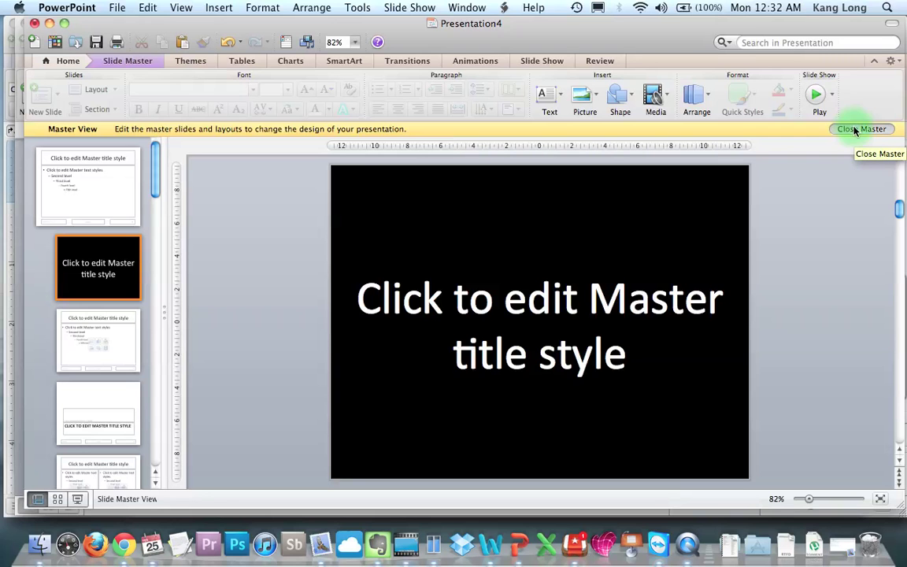
left_click(508, 390)
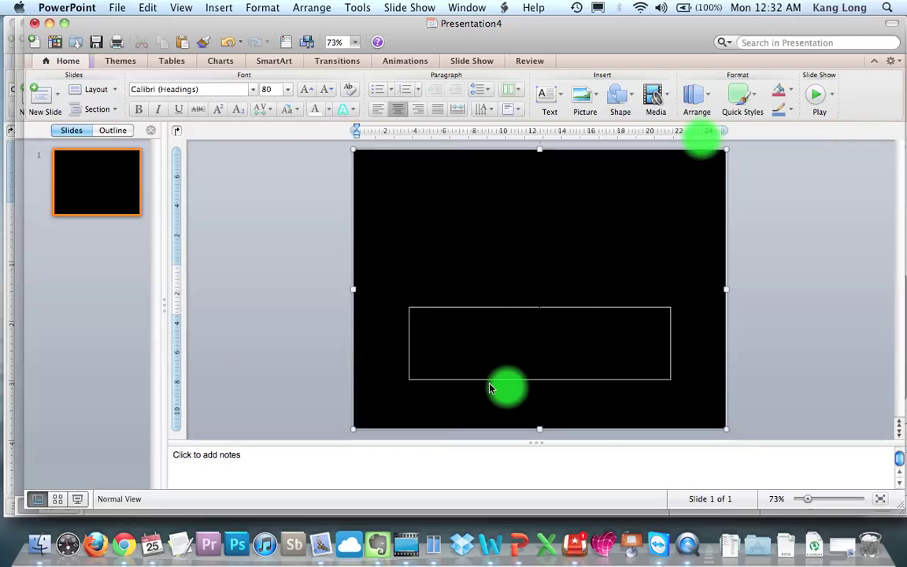
left_click(273, 300)
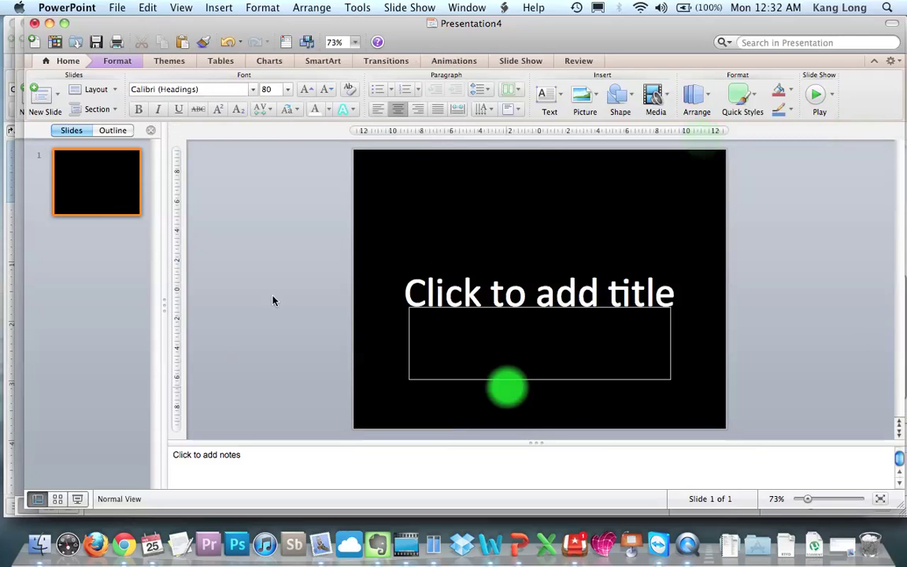
left_click(92, 94)
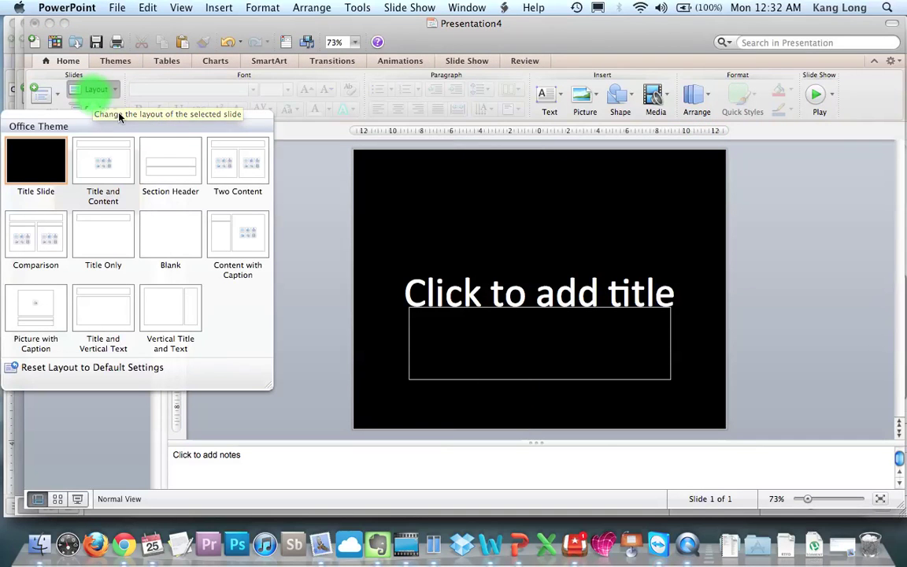
left_click(45, 173)
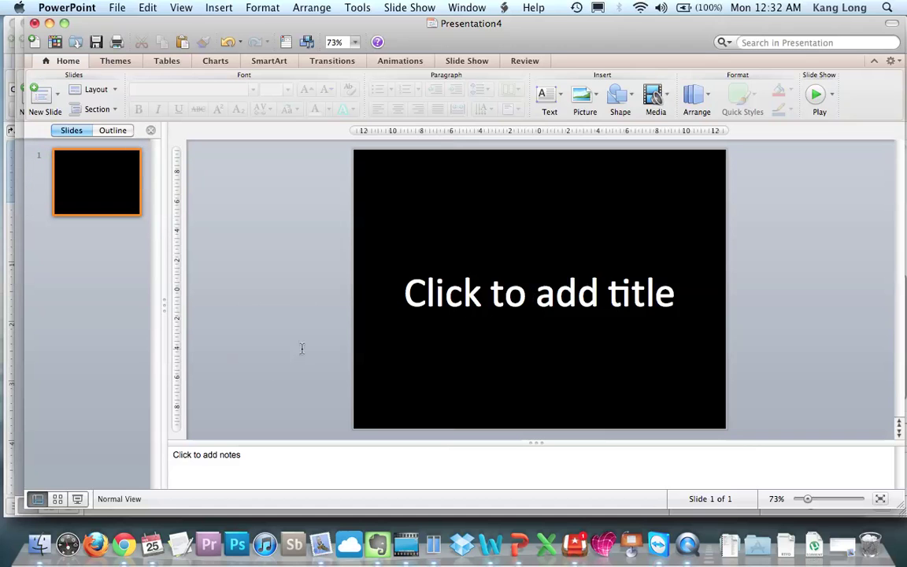
- Switch to Finder, open Nick Vuj.docx from the Nick Vujicic folder in Word, and skim its text
left_click(76, 499)
left_click(41, 545)
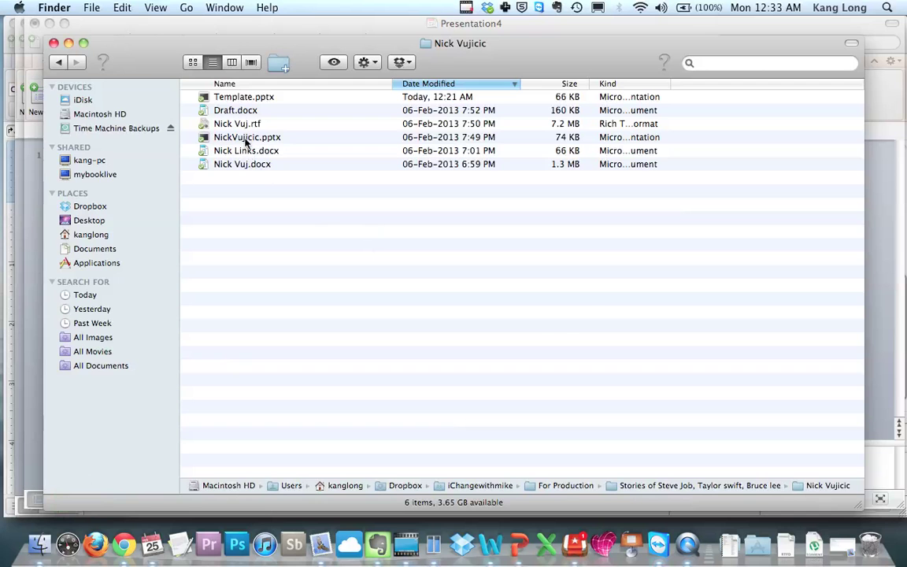
double_click(244, 164)
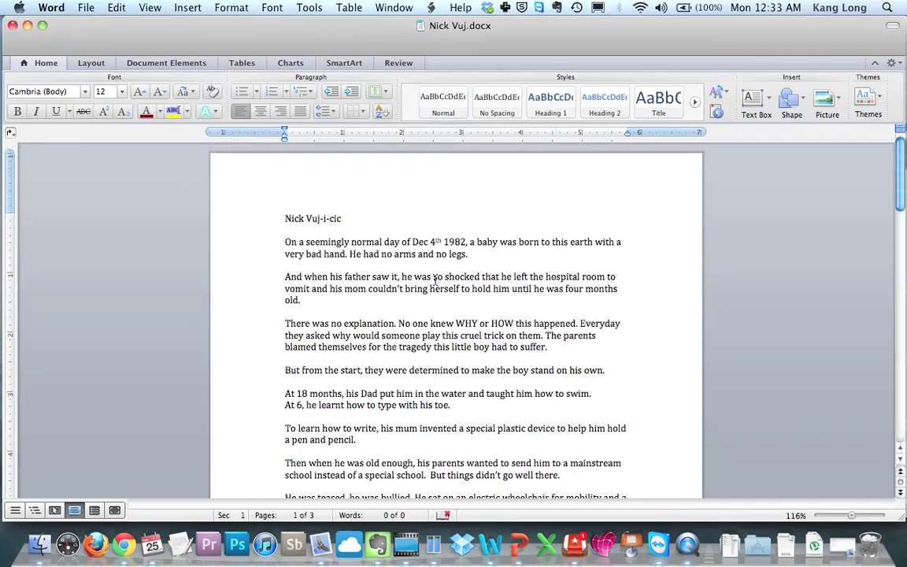
scroll(435, 281, "down", 5)
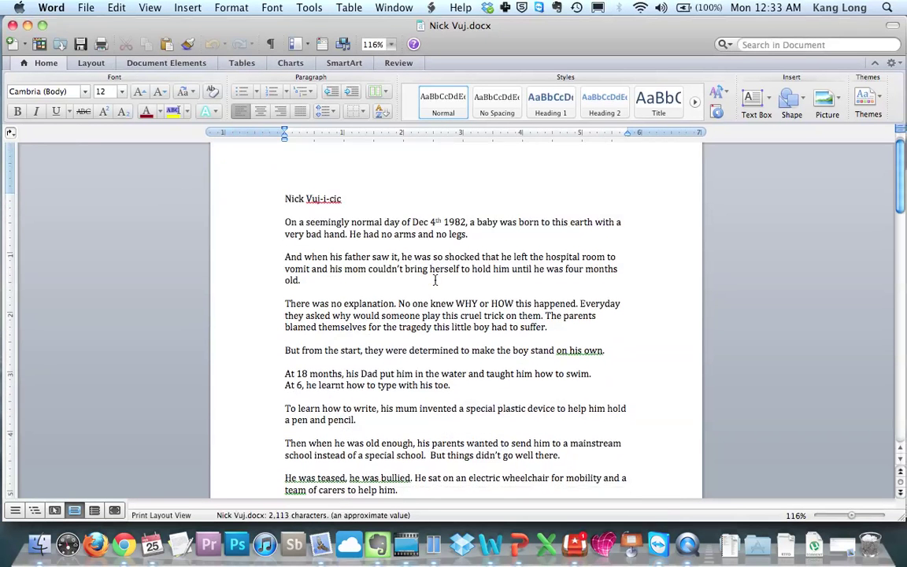
scroll(435, 281, "down", 5)
scroll(434, 282, "up", 10)
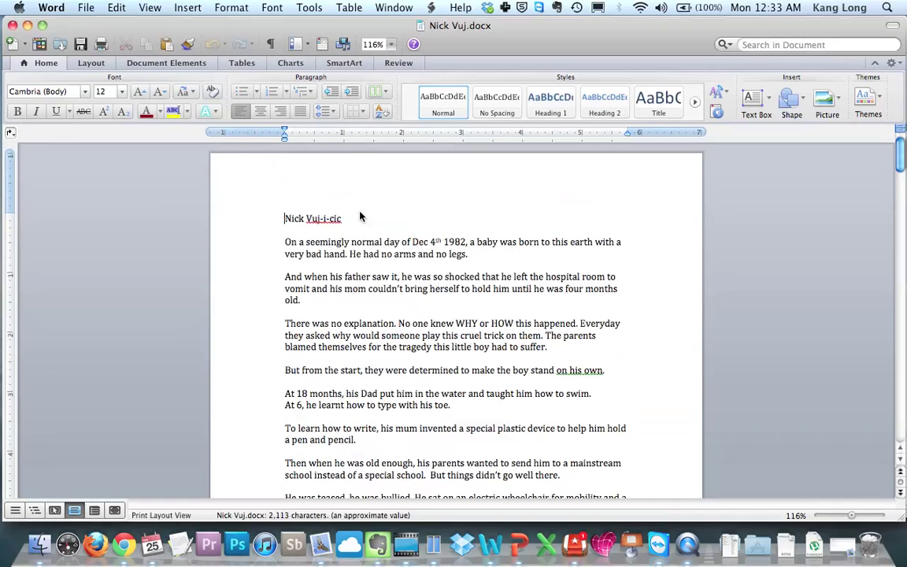
- Save the Word document as the plain text file Nick Vuj.txt in the Nick Vujicic folder, using the default Mac OS encoding
left_click(86, 7)
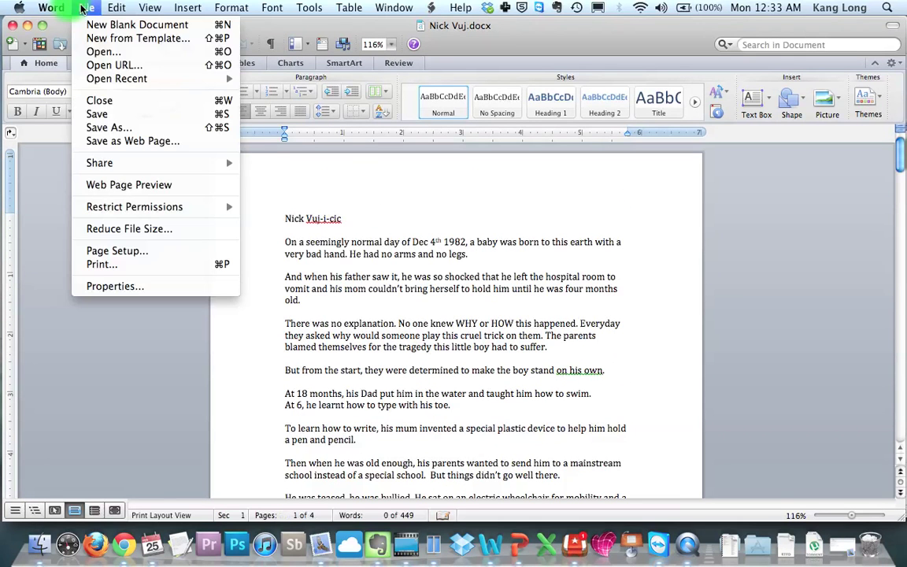
left_click(119, 127)
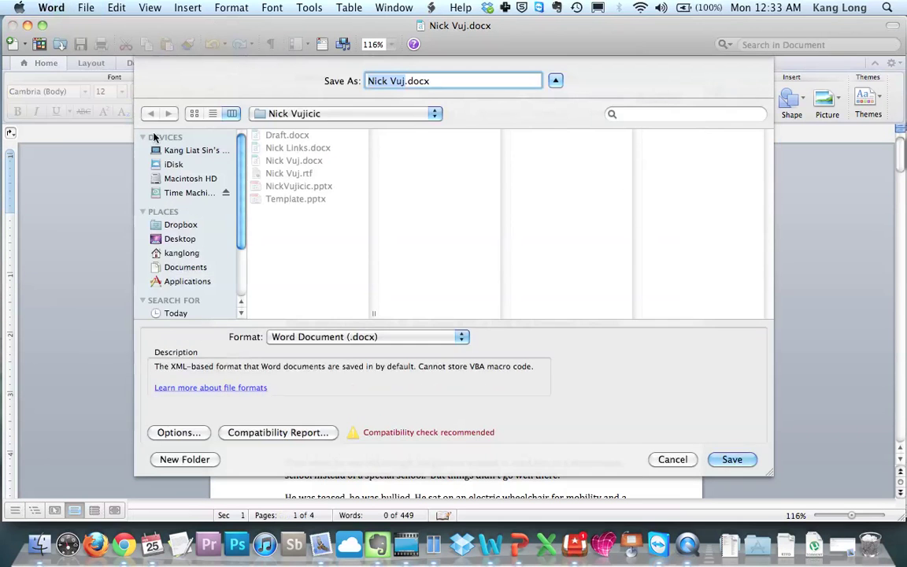
left_click(387, 338)
left_click(391, 422)
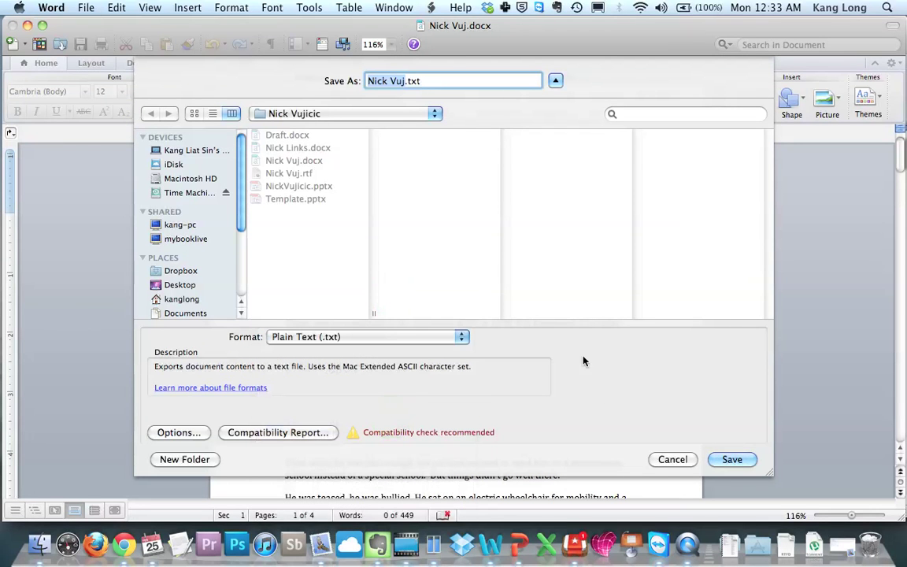
left_click(730, 459)
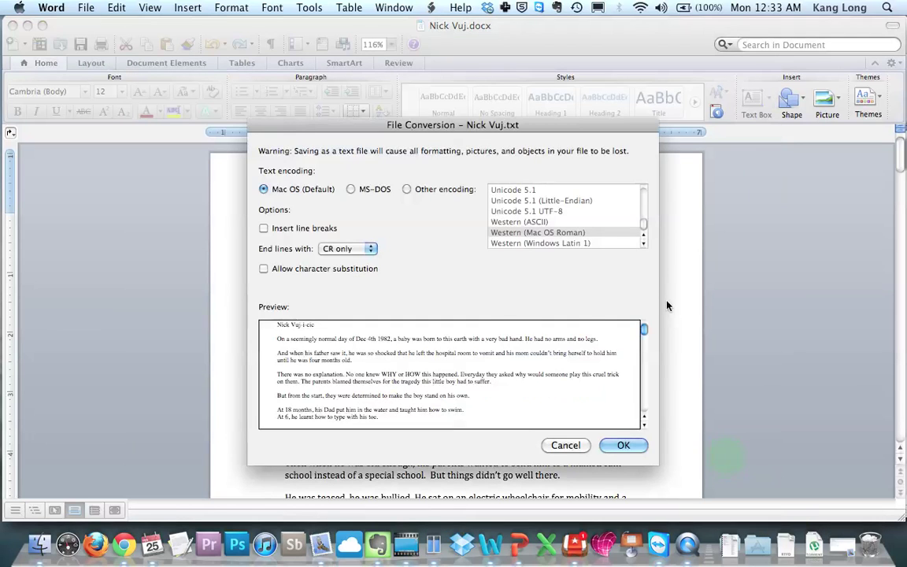
left_click(615, 444)
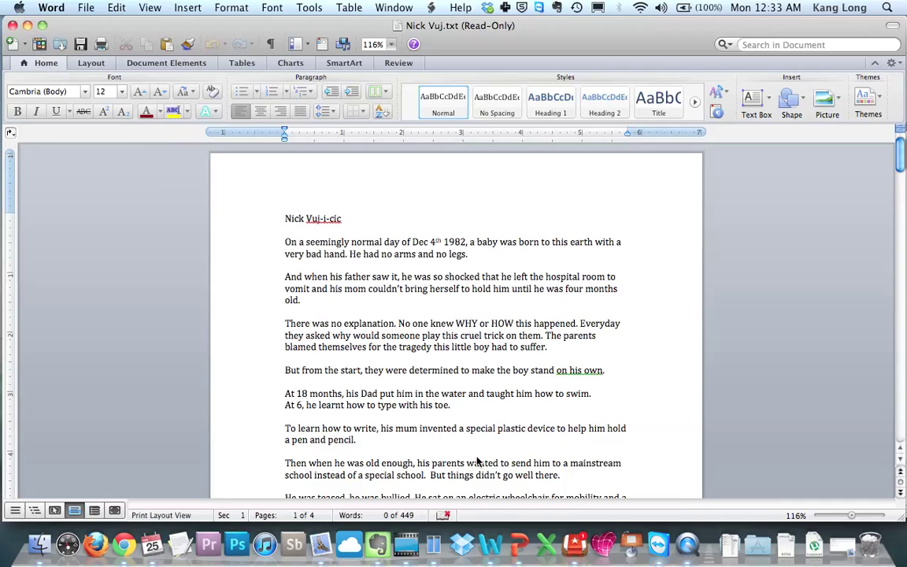
- Switch to PowerPoint and insert slides from an outline, using Nick Vuj.txt as the source file
left_click(518, 543)
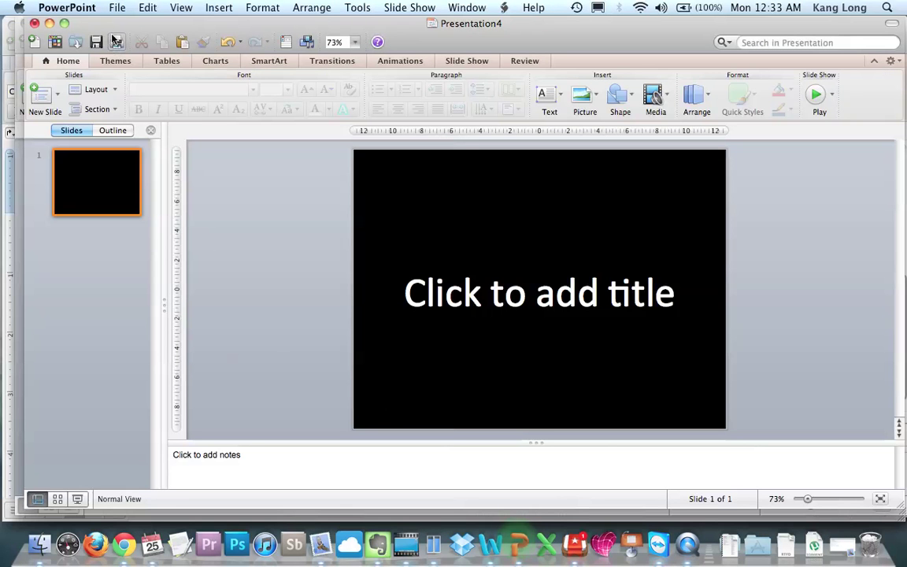
left_click(52, 91)
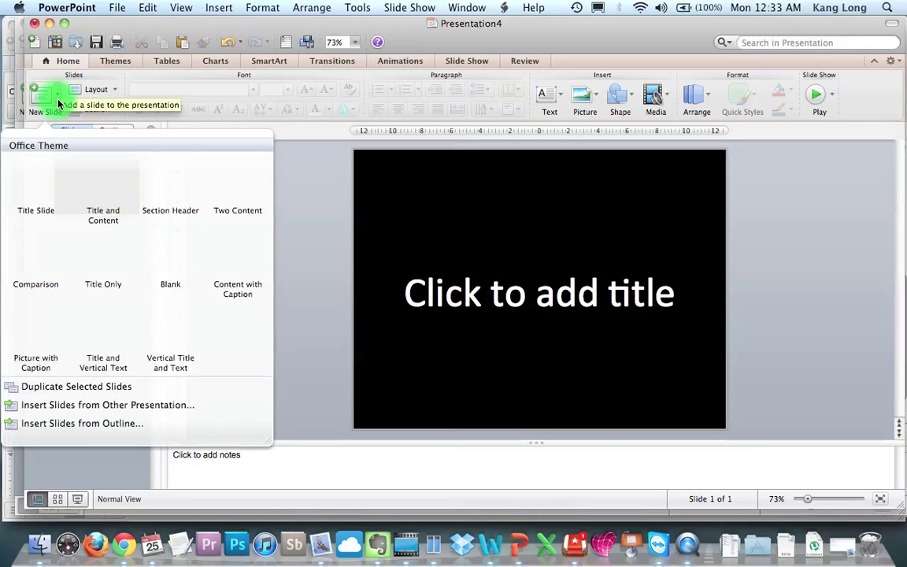
left_click(92, 426)
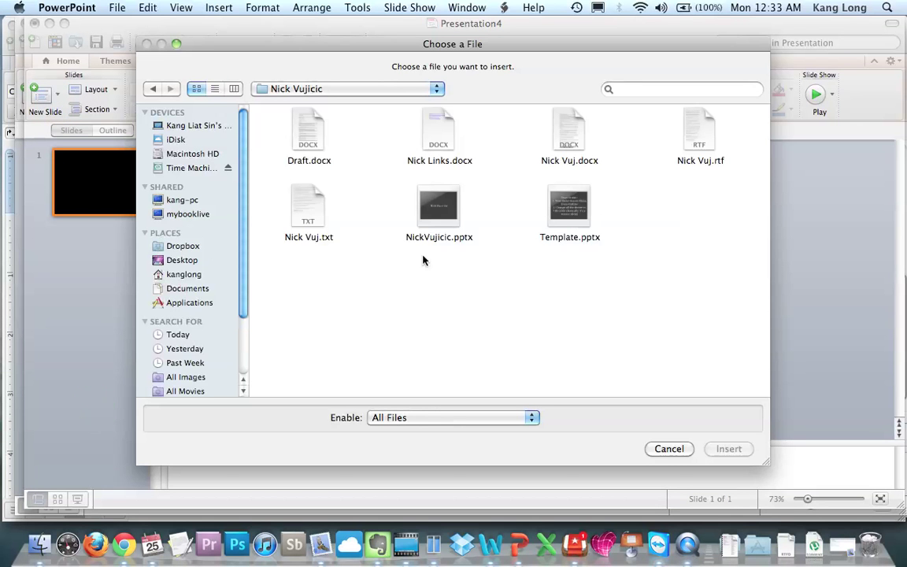
left_click(313, 208)
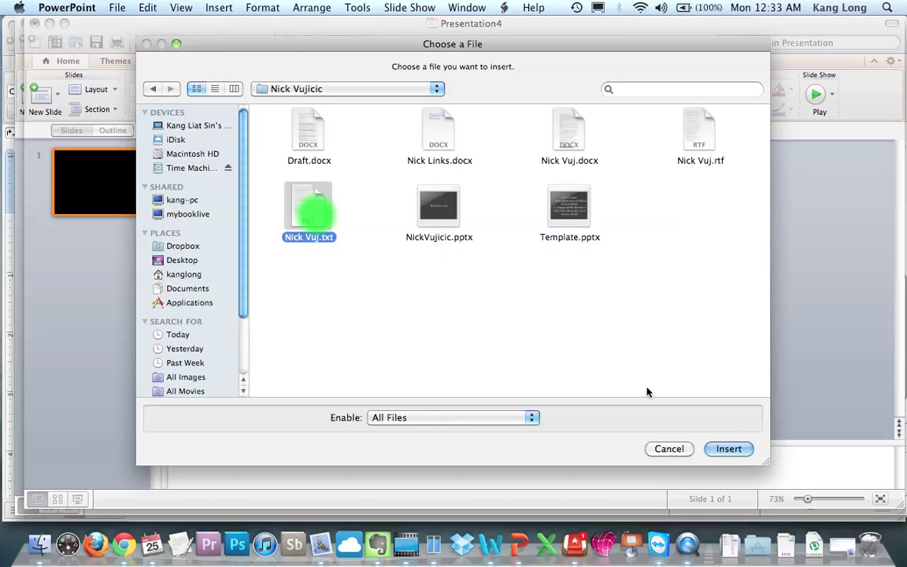
left_click(728, 449)
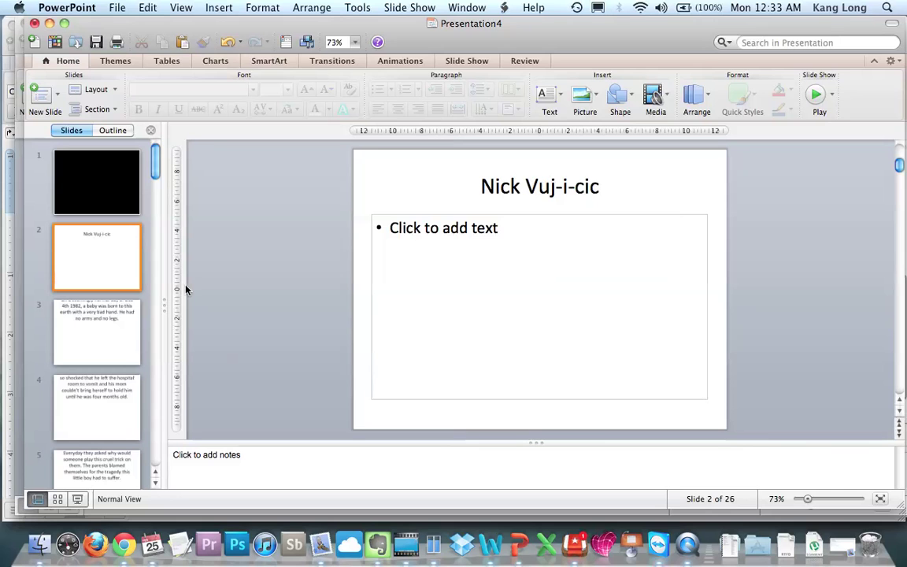
- Select all slides in the presentation and apply the Title Slide layout to them
left_click(69, 270)
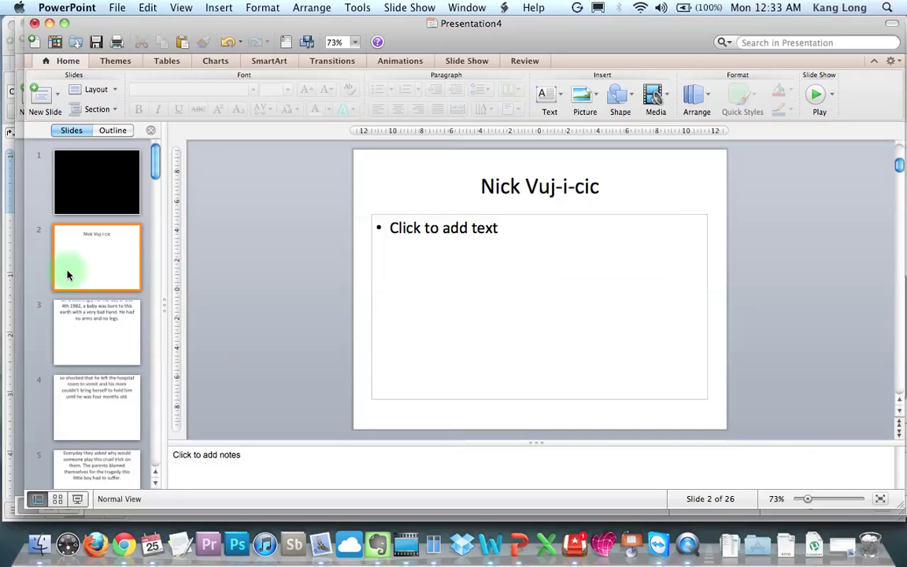
key("super+a")
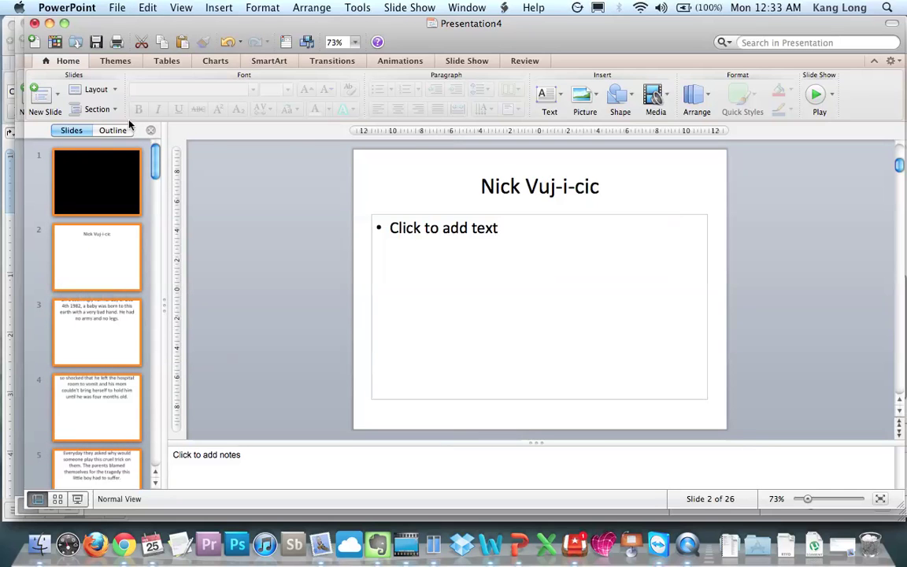
left_click(93, 91)
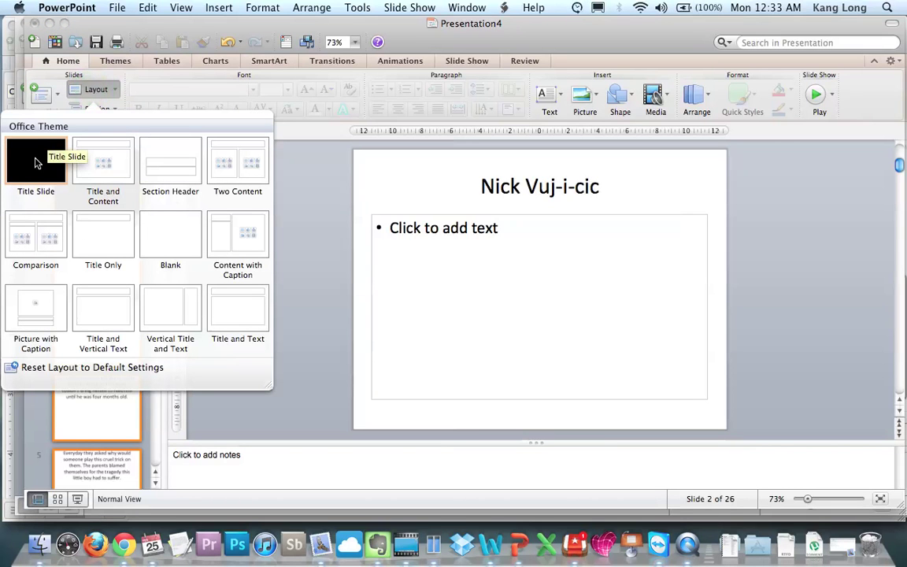
left_click(35, 163)
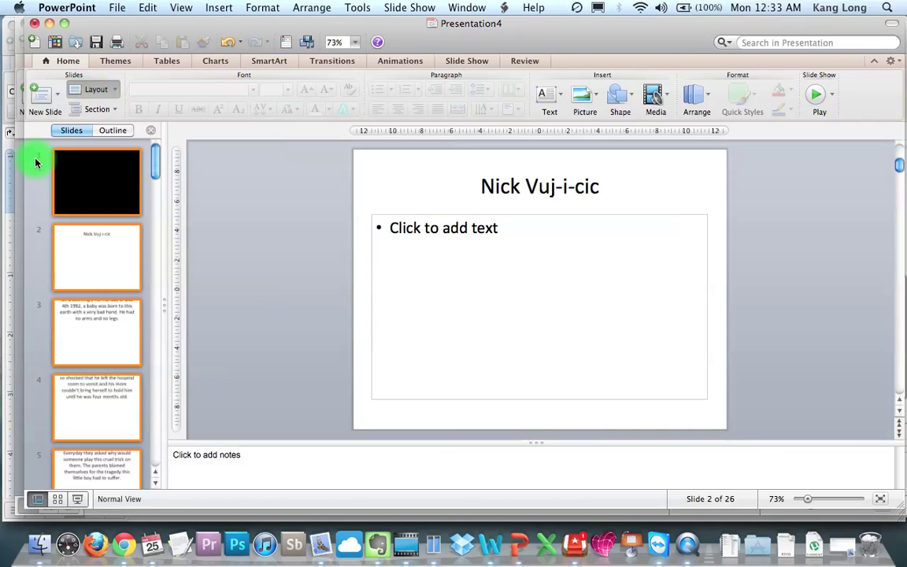
- Browse through the slides from the first one to check how the text fits on the black layout
left_click(77, 193)
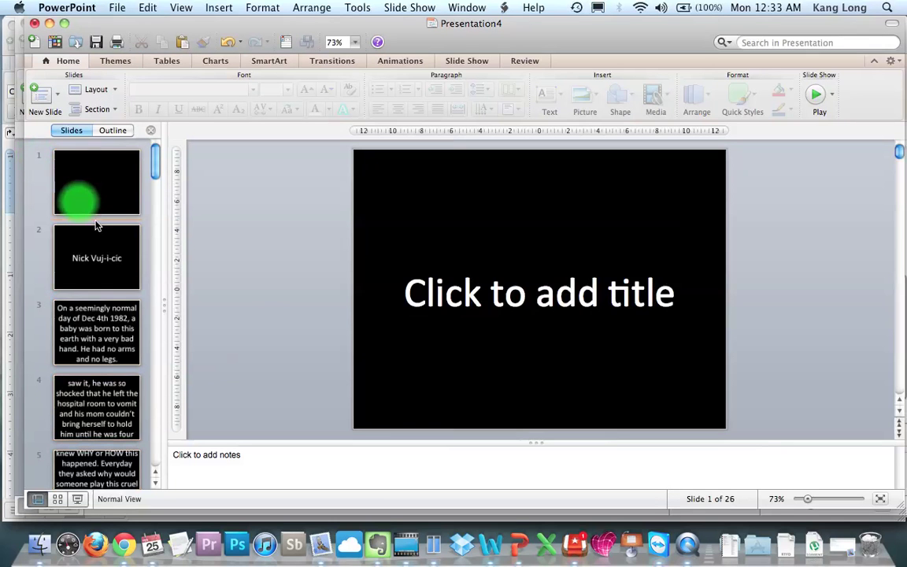
key("Down")
key("Down")
key("Down")
key("Down")
key("Down")
key("Down")
key("Down")
key("Down")
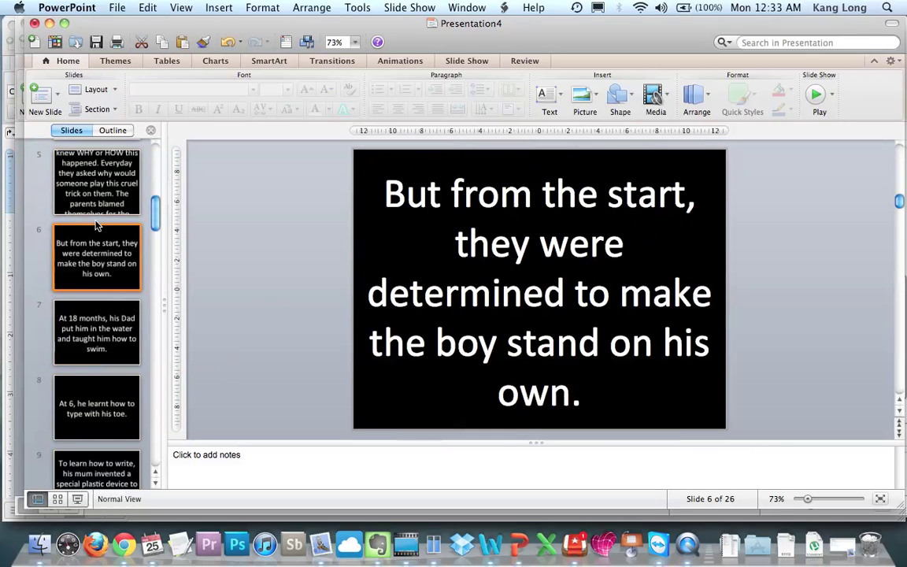
key("Up")
key("Up")
key("Up")
key("Up")
key("Up")
key("Up")
key("Up")
key("Up")
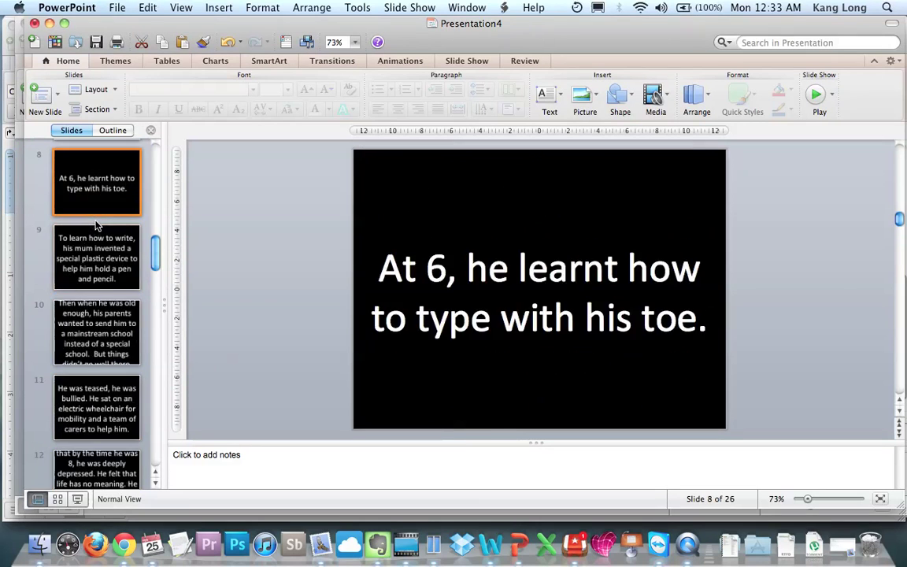
key("Down")
key("Down")
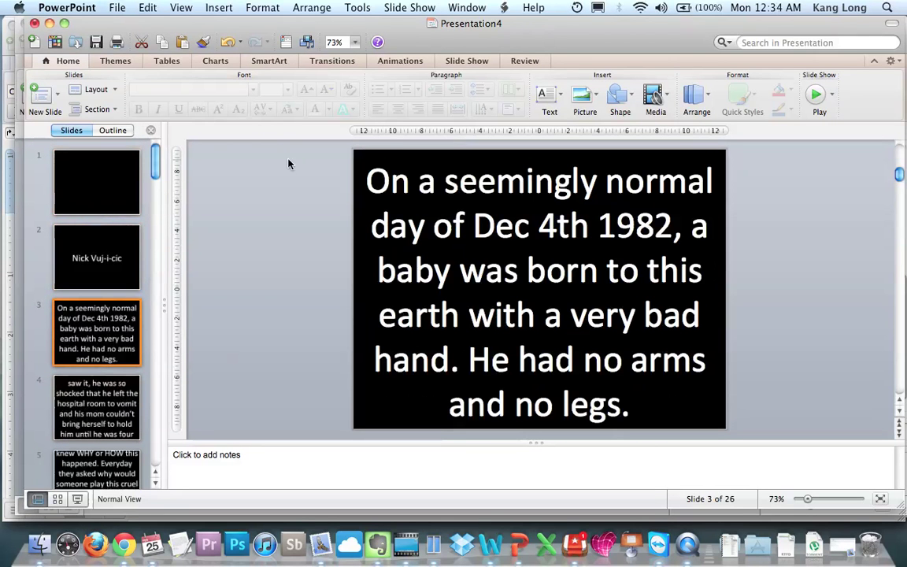
- Open the slide master and change the Title Slide layout's title text color to yellow
left_click(114, 62)
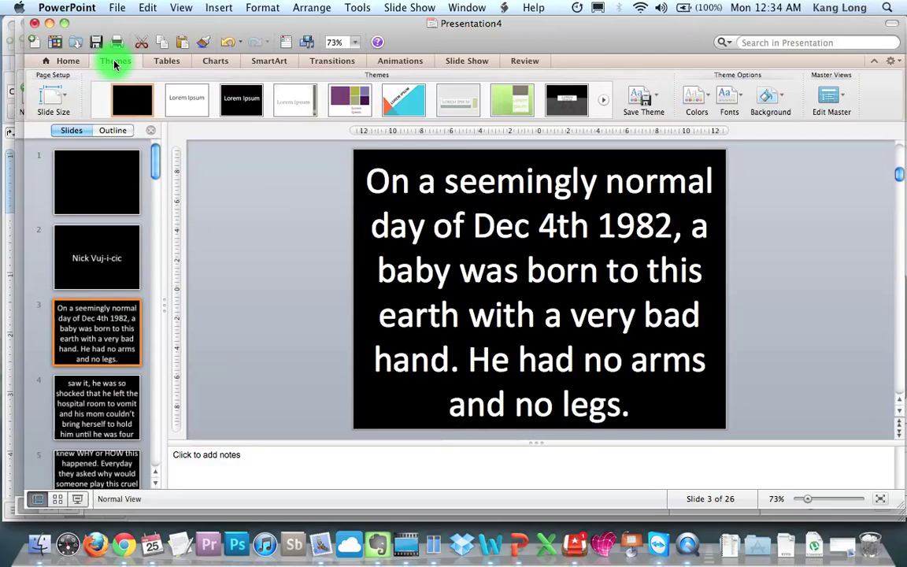
left_click(839, 98)
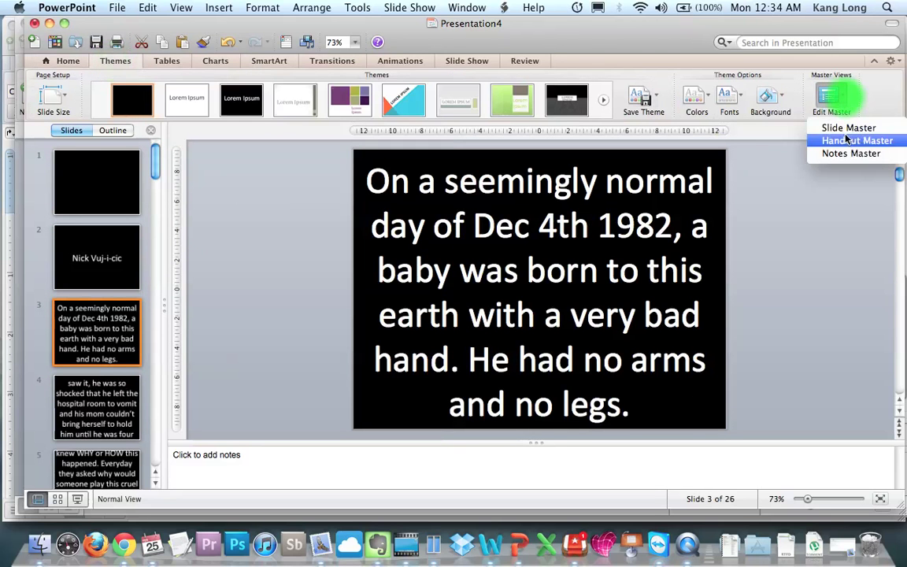
left_click(847, 129)
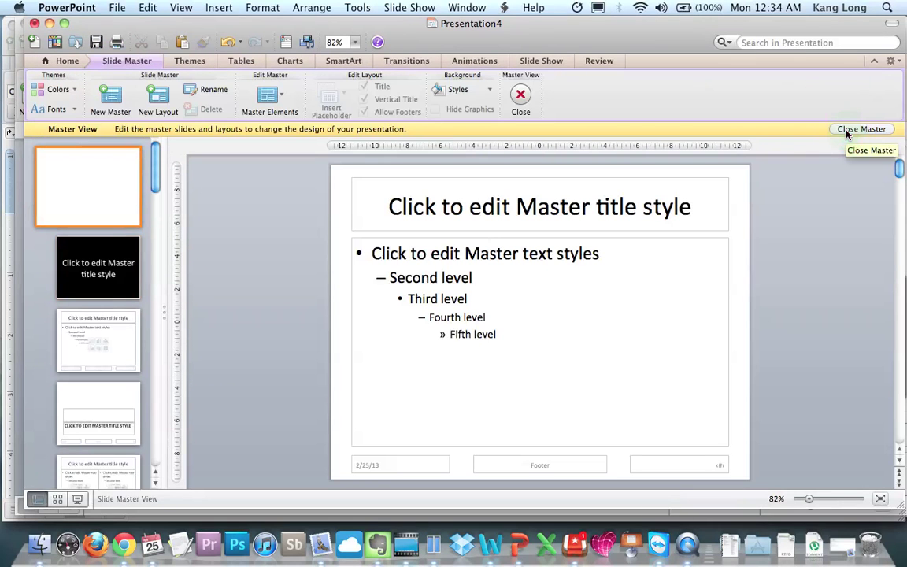
left_click(126, 285)
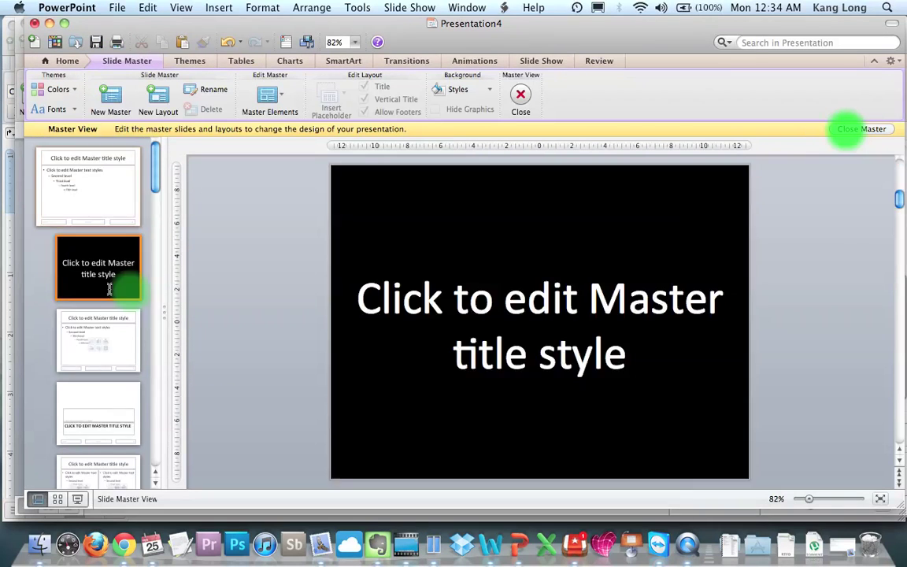
left_click(571, 359)
key("super+a")
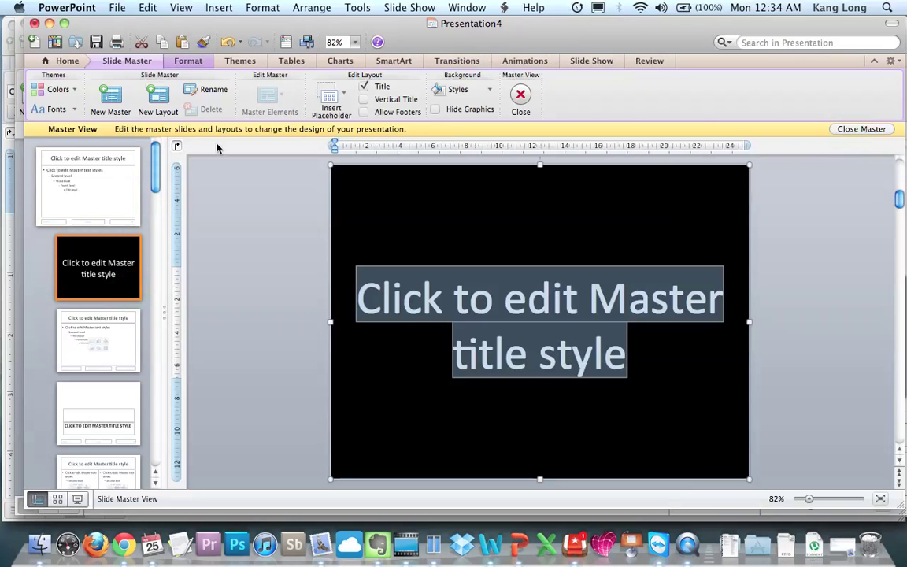
left_click(67, 61)
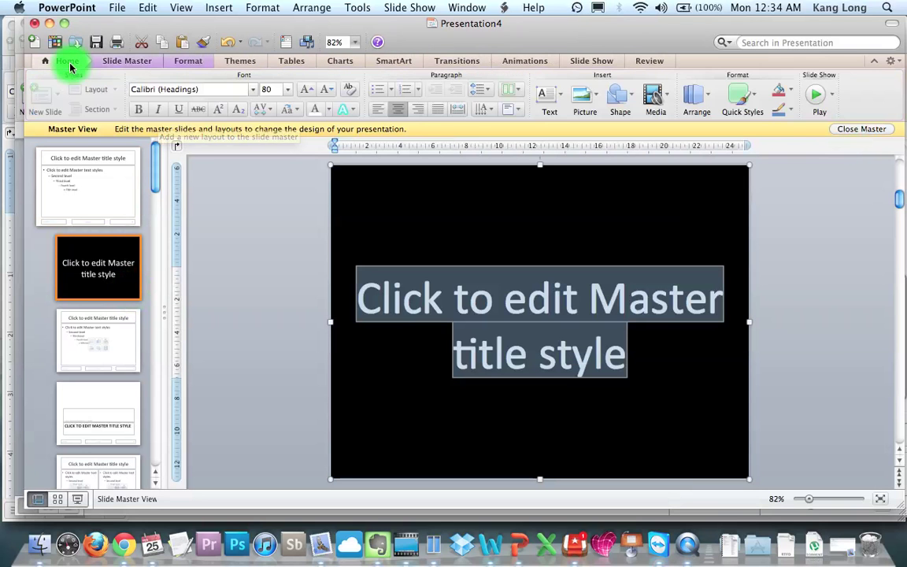
left_click(328, 109)
left_click(342, 227)
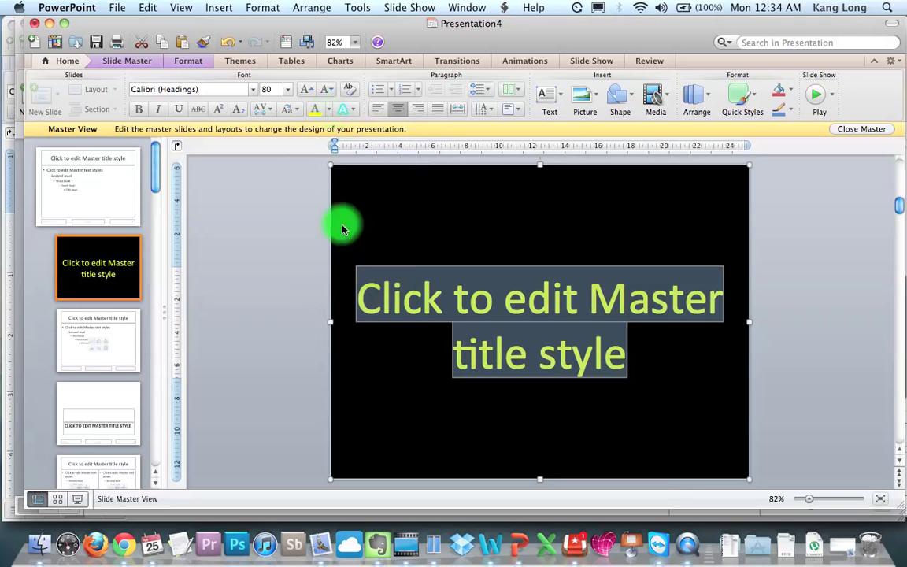
- Decrease the font size of the Title Slide layout's title text by three increments and deselect it
left_click(322, 95)
left_click(323, 94)
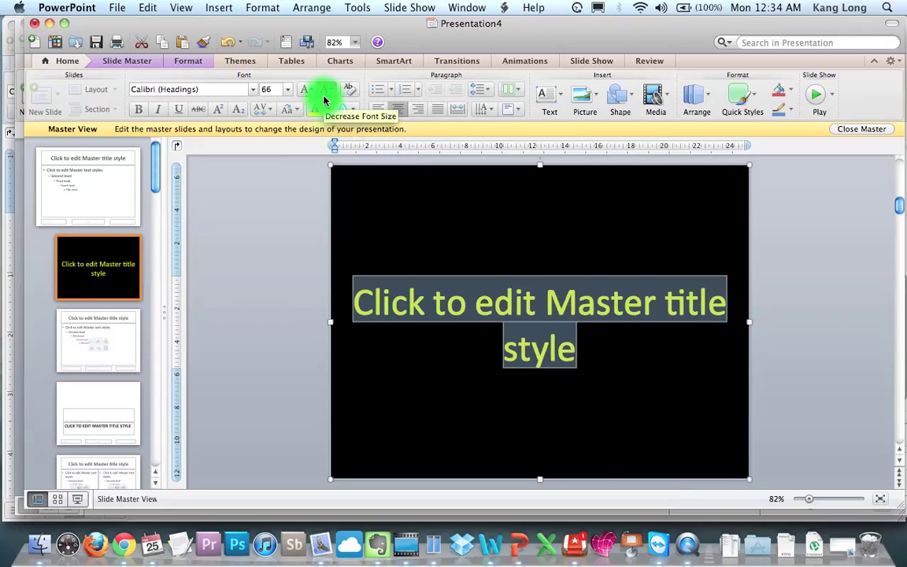
left_click(323, 95)
left_click(197, 238)
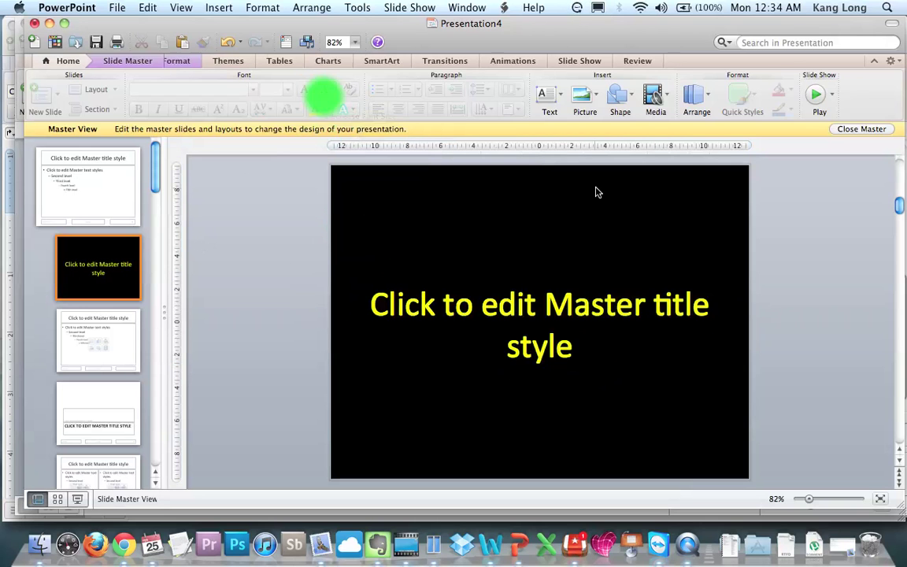
- Close the master view and check the first two slides with the updated title style
left_click(838, 130)
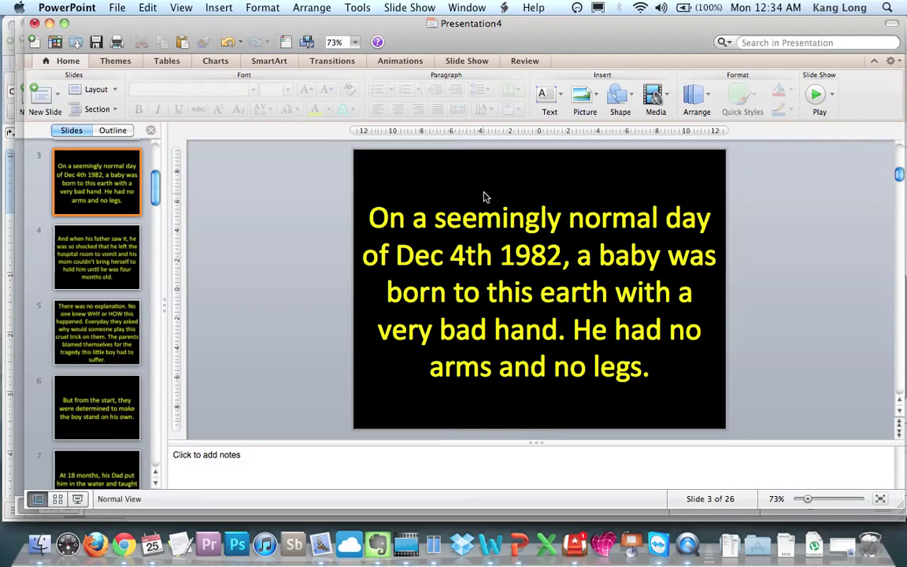
scroll(114, 316, "up", 3)
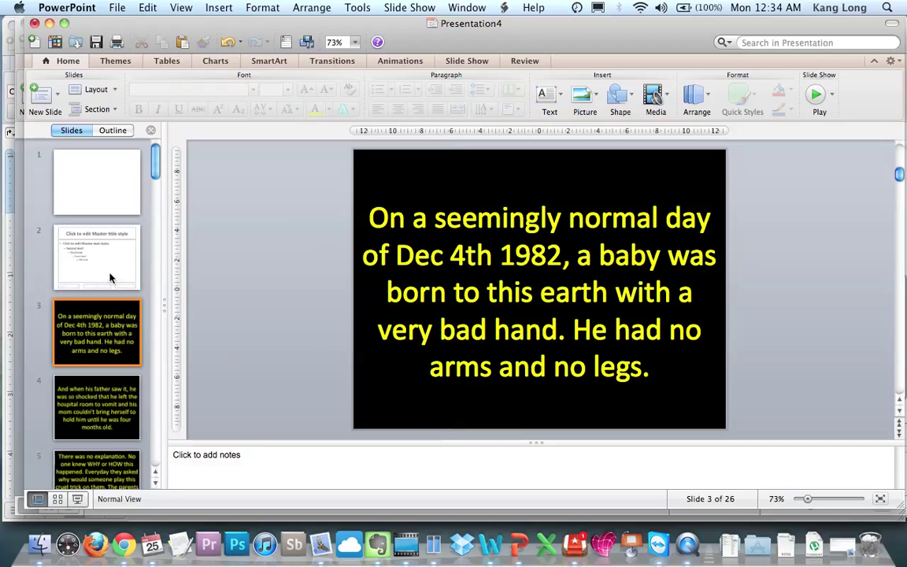
left_click(110, 278)
left_click(100, 202)
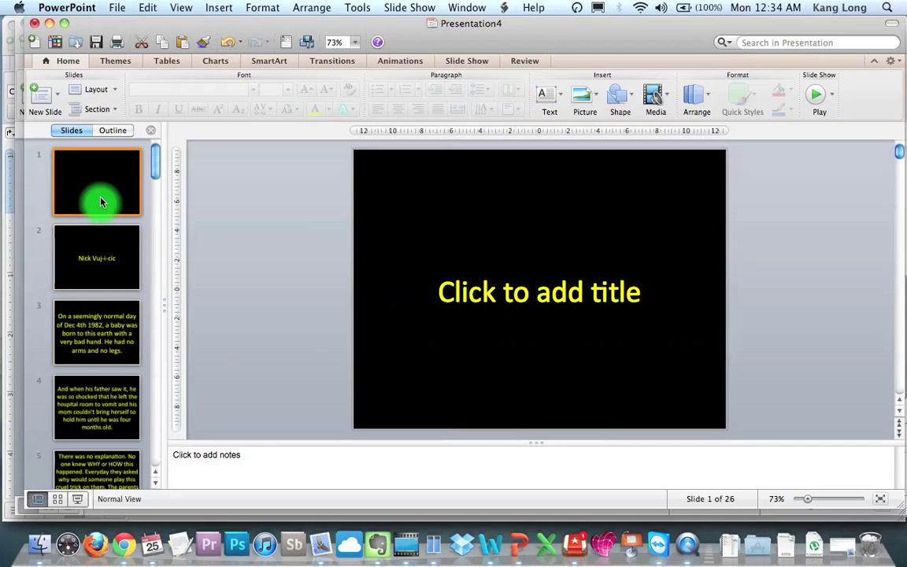